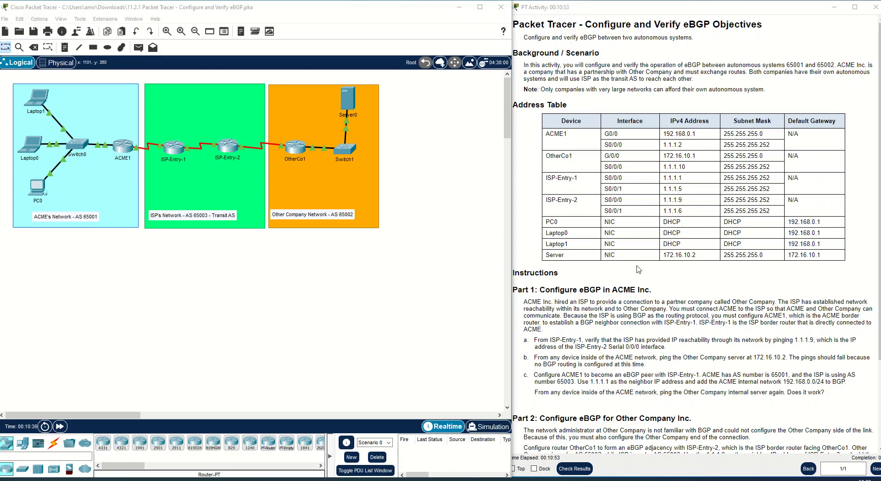
- Review the activity's address table and instructions, checking the ISP-Entry-2 Serial 0/0/0 address for the first ping test
{"action": "scroll", "coordinate": [639, 266], "scroll_direction": "down", "scroll_amount": 3}
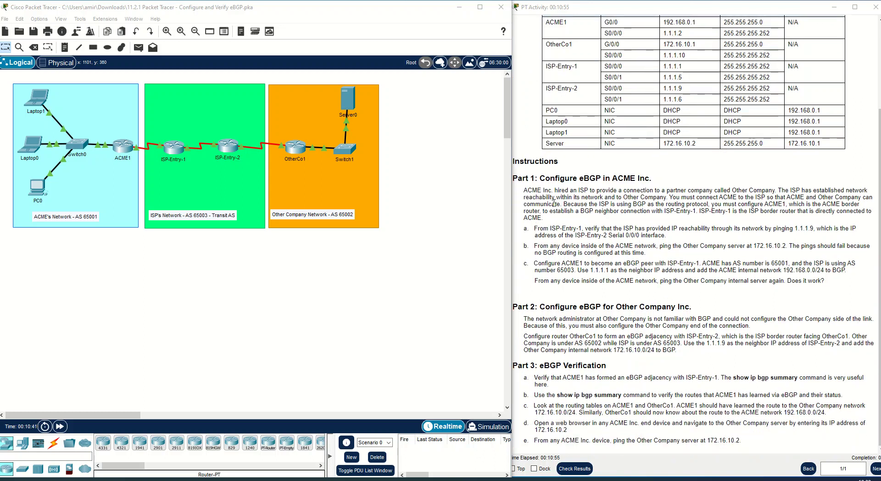
{"action": "scroll", "coordinate": [553, 202], "scroll_direction": "up", "scroll_amount": 3}
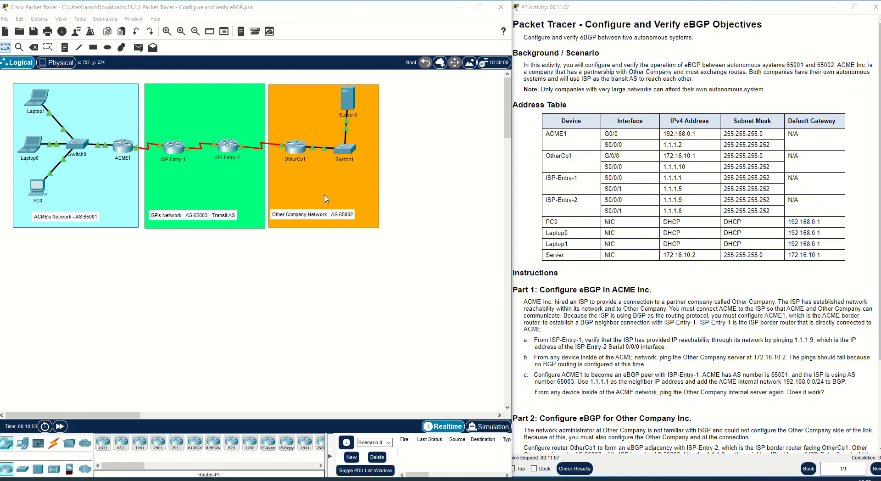
{"action": "left_click_drag", "start_coordinate": [578, 159], "coordinate": [544, 159]}
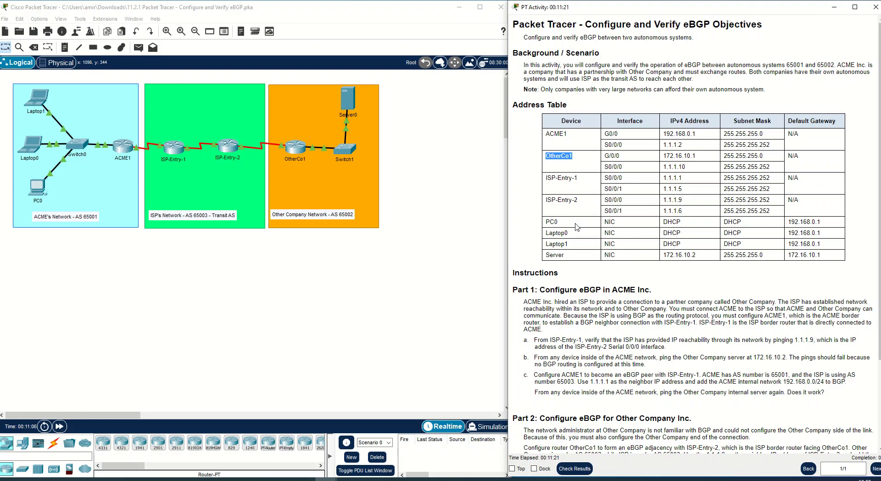
{"action": "scroll", "coordinate": [637, 292], "scroll_direction": "down", "scroll_amount": 3}
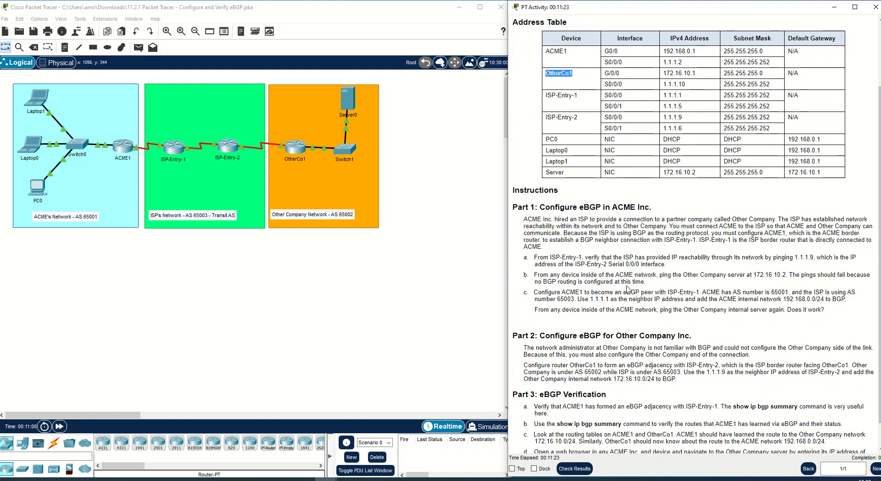
{"action": "scroll", "coordinate": [627, 289], "scroll_direction": "down", "scroll_amount": 1}
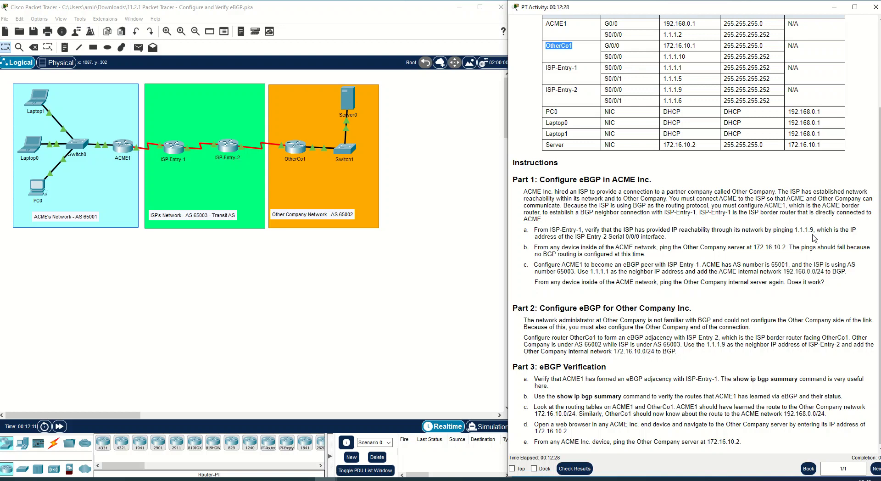
{"action": "left_click_drag", "start_coordinate": [684, 93], "coordinate": [660, 94]}
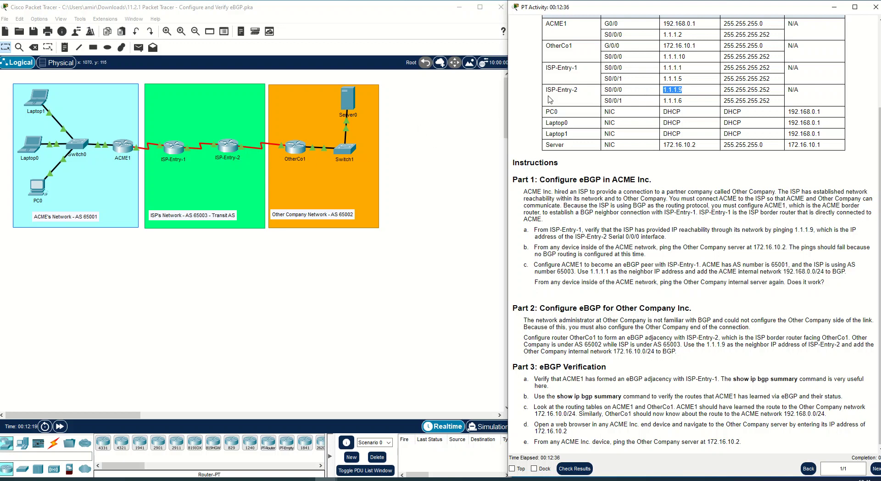
- Enter privileged mode on ISP-Entry-1 and ping 1.1.1.9 to test reachability through the ISP network
{"action": "left_click", "coordinate": [175, 156]}
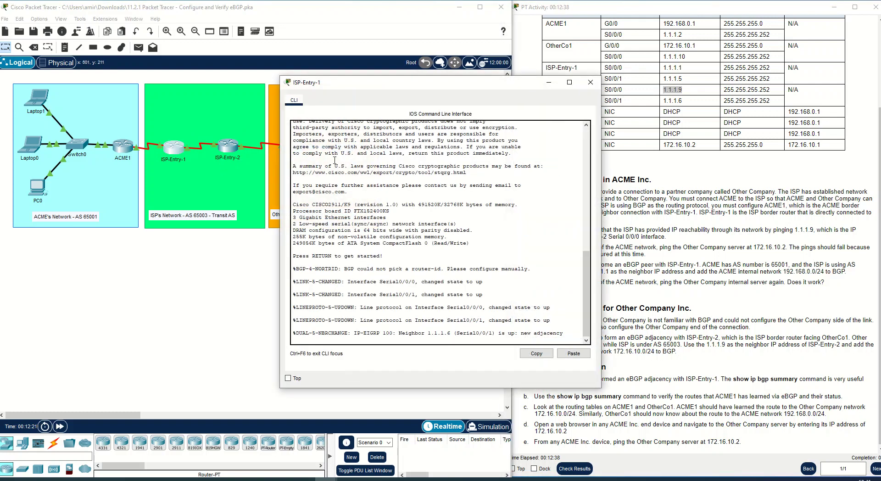
{"action": "type", "text": "en"}
{"action": "key", "text": "Return"}
{"action": "type", "text": "c"}
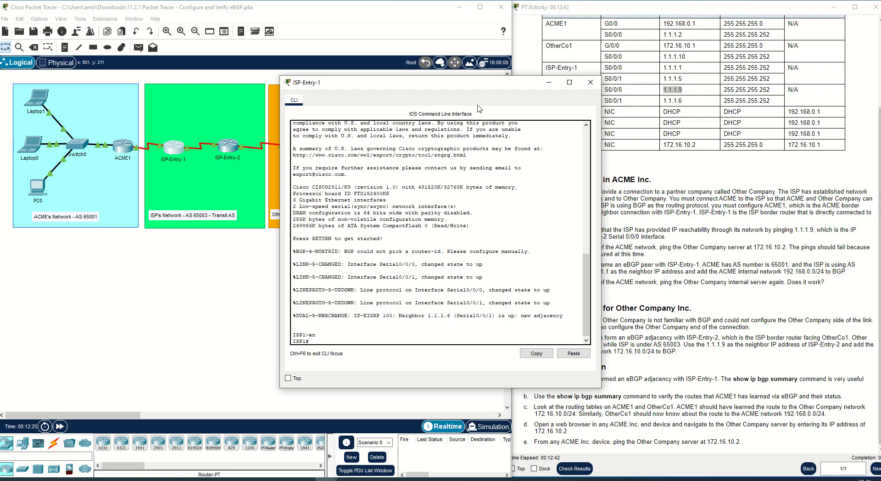
{"action": "left_click_drag", "start_coordinate": [444, 83], "coordinate": [279, 112]}
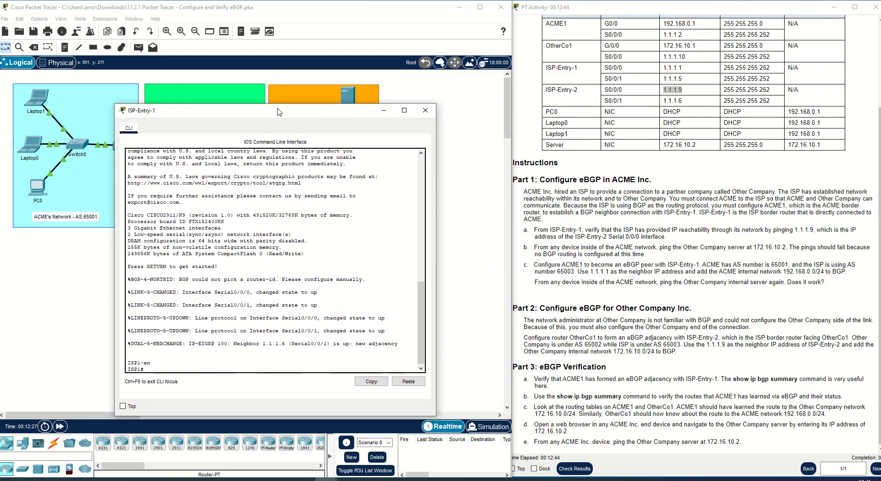
{"action": "type", "text": "ping 1.1.1.9"}
{"action": "key", "text": "Return"}
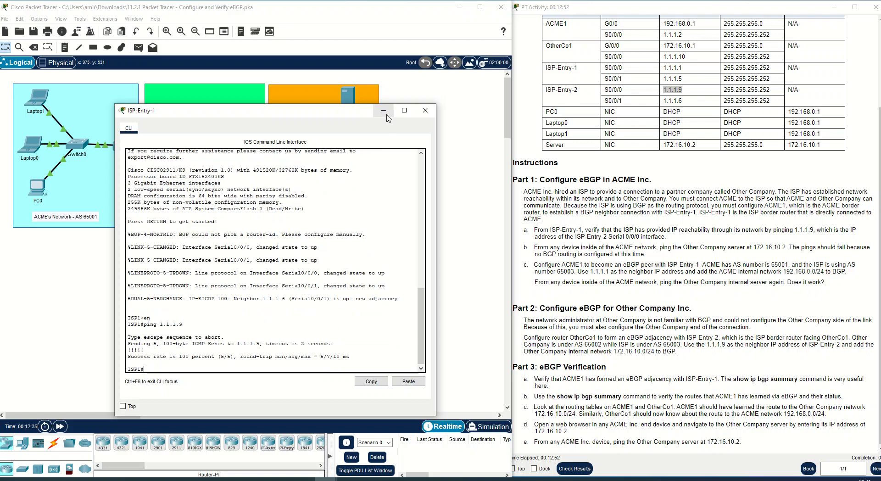
{"action": "left_click", "coordinate": [384, 111]}
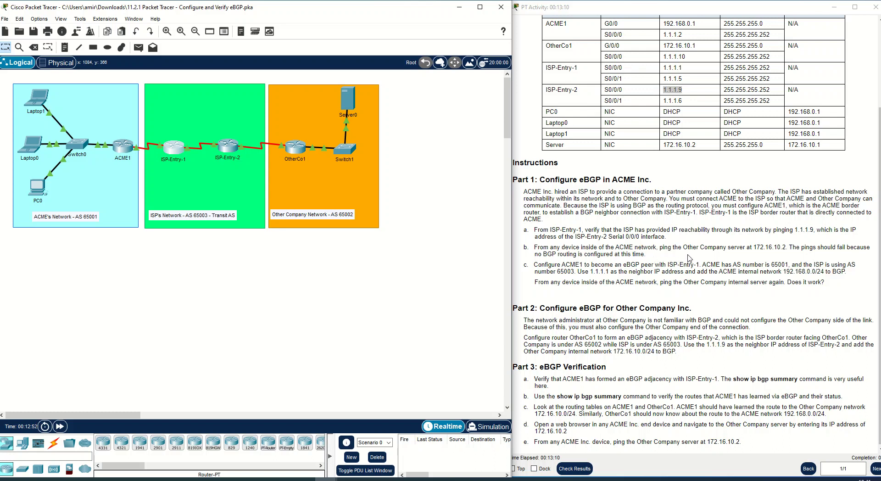
- Copy the server address 172.16.10.2 from the instructions and ping it from PC0's command prompt
{"action": "left_click_drag", "start_coordinate": [754, 245], "coordinate": [786, 247]}
{"action": "right_click", "coordinate": [775, 244]}
{"action": "left_click", "coordinate": [794, 275]}
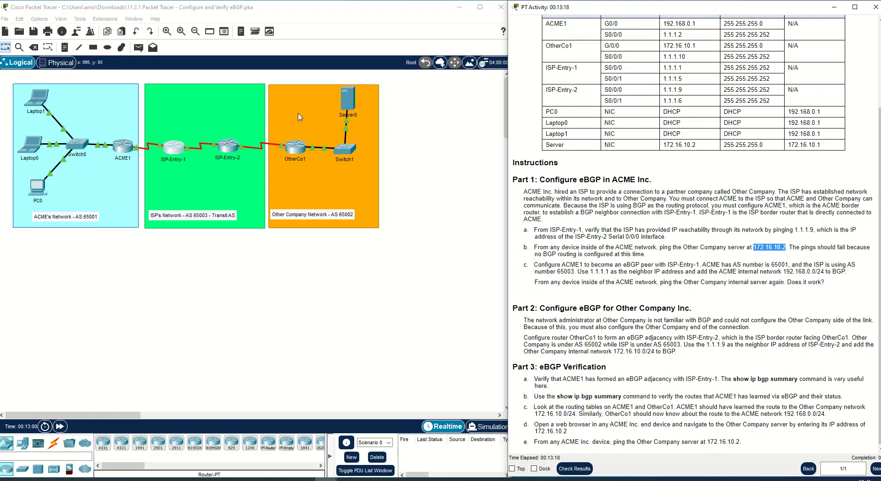
{"action": "left_click", "coordinate": [38, 189]}
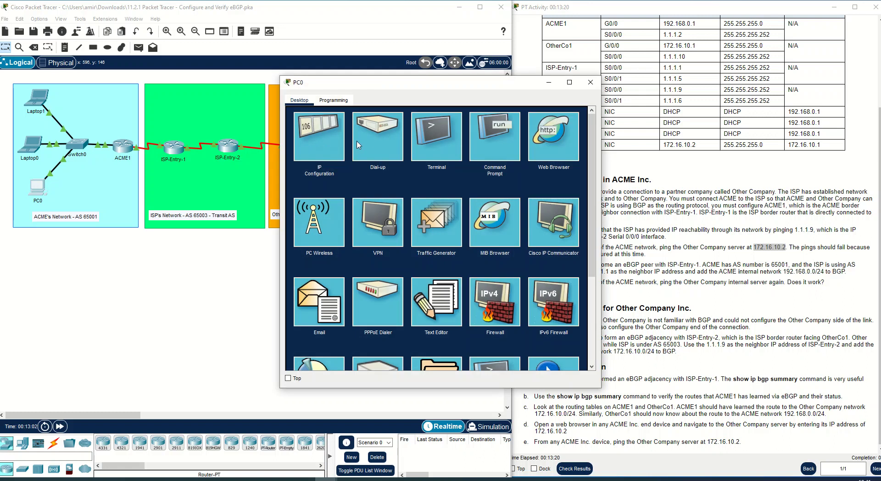
{"action": "left_click", "coordinate": [483, 145]}
{"action": "type", "text": "p"}
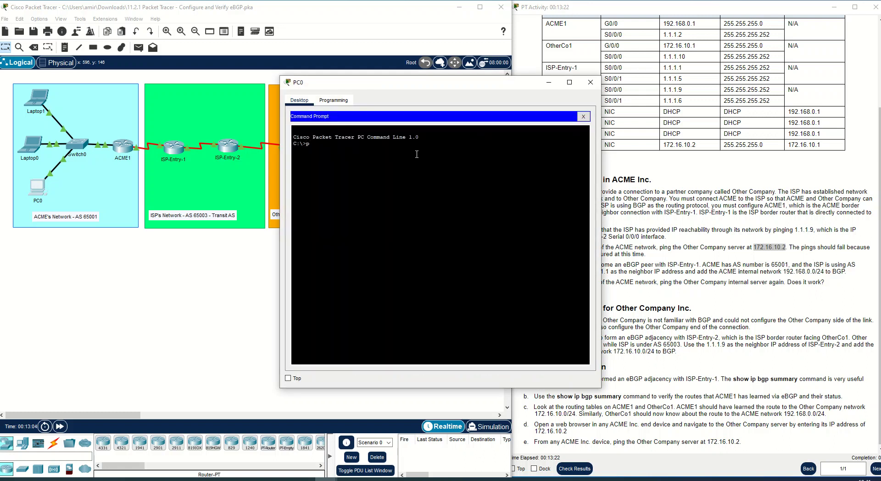
{"action": "type", "text": "ing"}
{"action": "right_click", "coordinate": [416, 154]}
{"action": "left_click", "coordinate": [427, 173]}
{"action": "key", "text": "Return"}
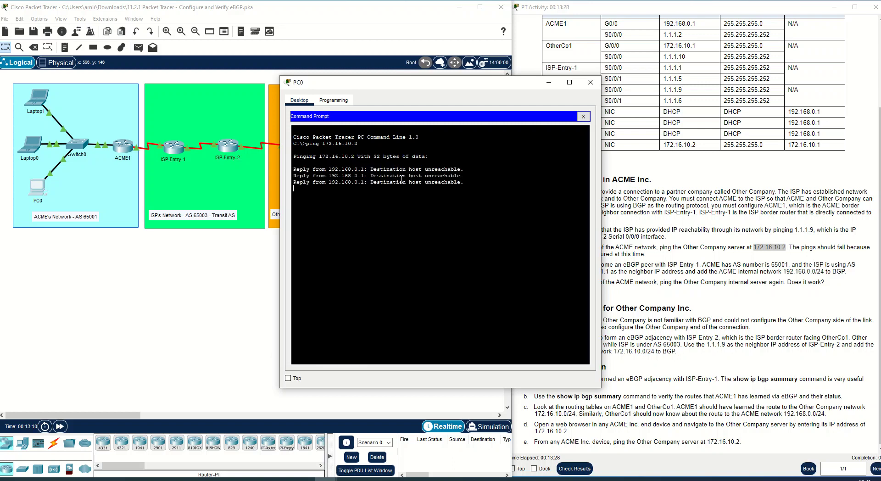
{"action": "left_click_drag", "start_coordinate": [373, 169], "coordinate": [463, 176]}
{"action": "left_click", "coordinate": [463, 181]}
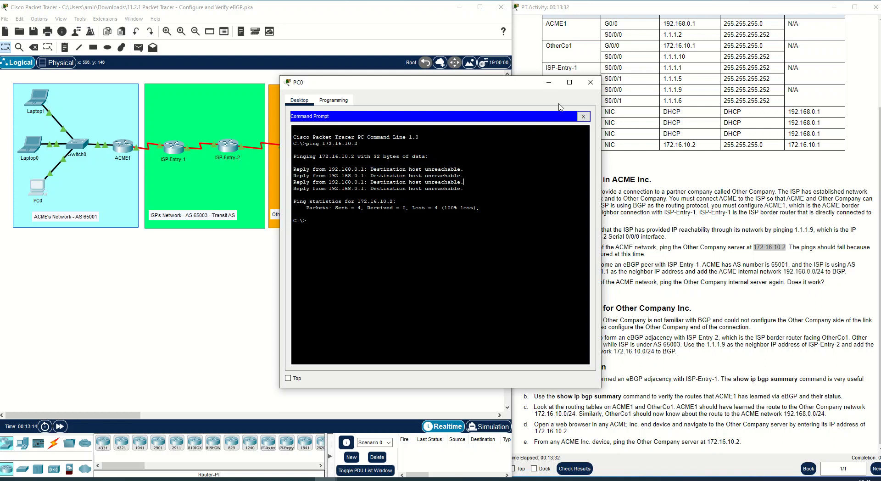
{"action": "left_click", "coordinate": [590, 83]}
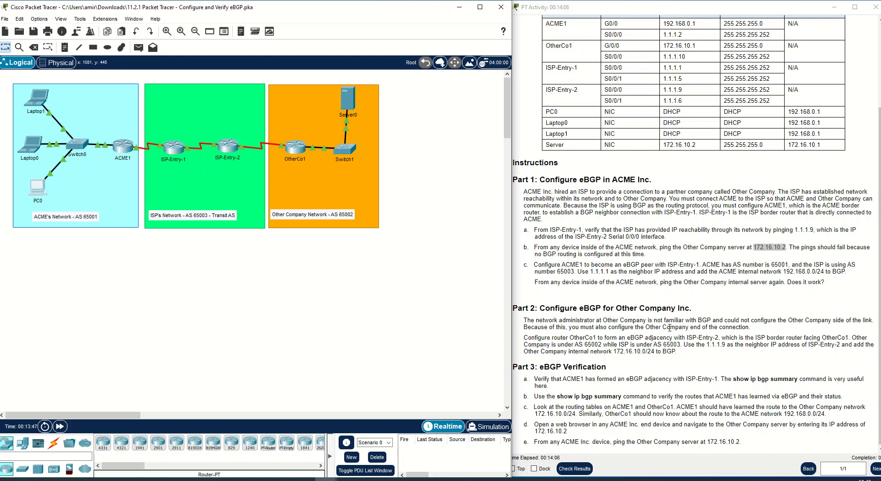
- Read Part 1 step c for the AS numbers, neighbor address and internal network needed to configure ACME1
{"action": "scroll", "coordinate": [733, 334], "scroll_direction": "down", "scroll_amount": 1}
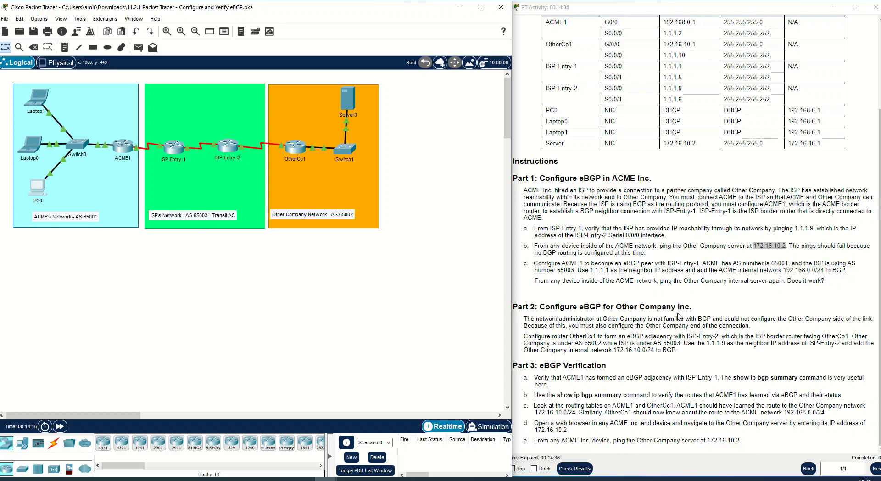
{"action": "left_click_drag", "start_coordinate": [590, 270], "coordinate": [610, 270]}
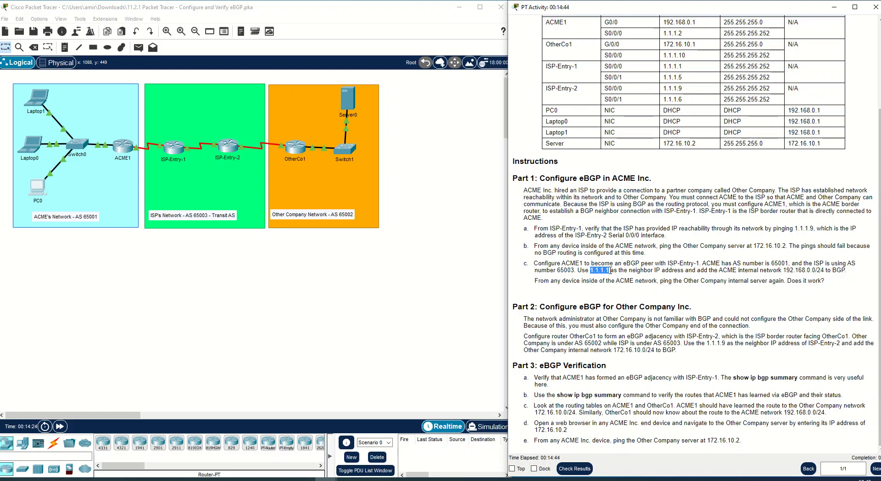
{"action": "left_click", "coordinate": [611, 271]}
{"action": "left_click_drag", "start_coordinate": [632, 267], "coordinate": [684, 269]}
{"action": "left_click", "coordinate": [706, 278]}
- Open the ACME1 router's command line and enter global configuration mode
{"action": "left_click", "coordinate": [133, 148]}
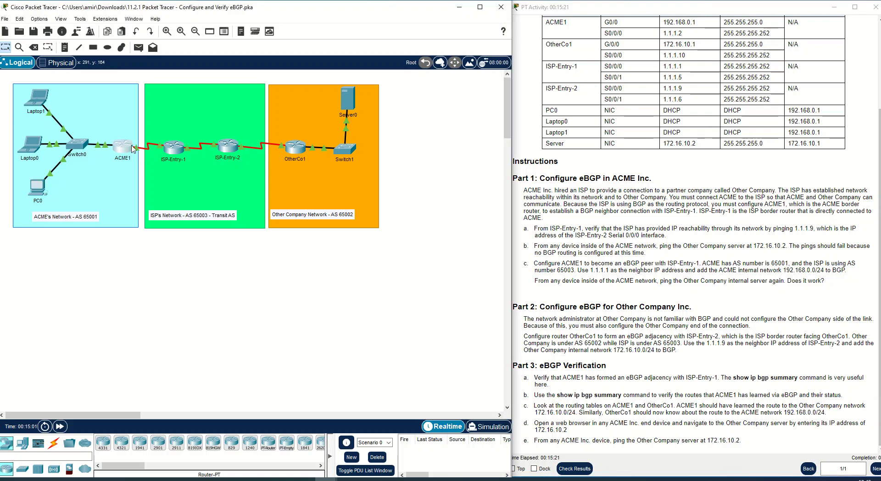
{"action": "left_click", "coordinate": [132, 148]}
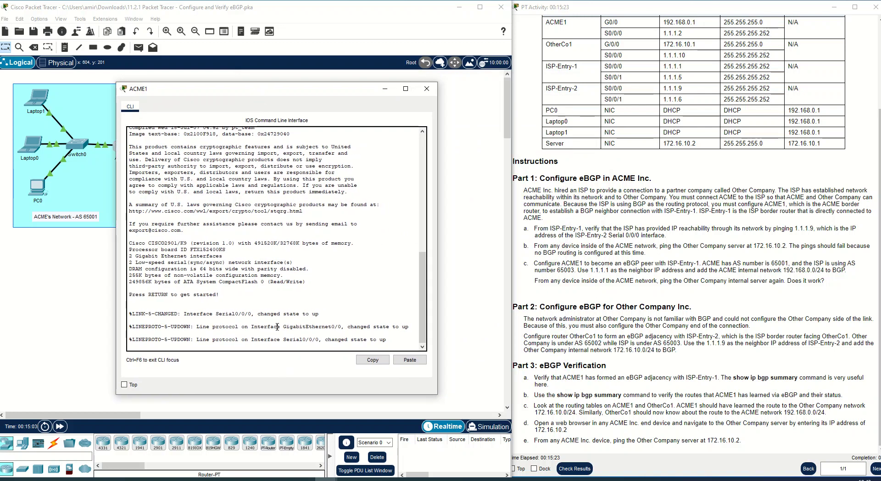
{"action": "key", "text": "Return"}
{"action": "key", "text": "Return"}
{"action": "type", "text": "en"}
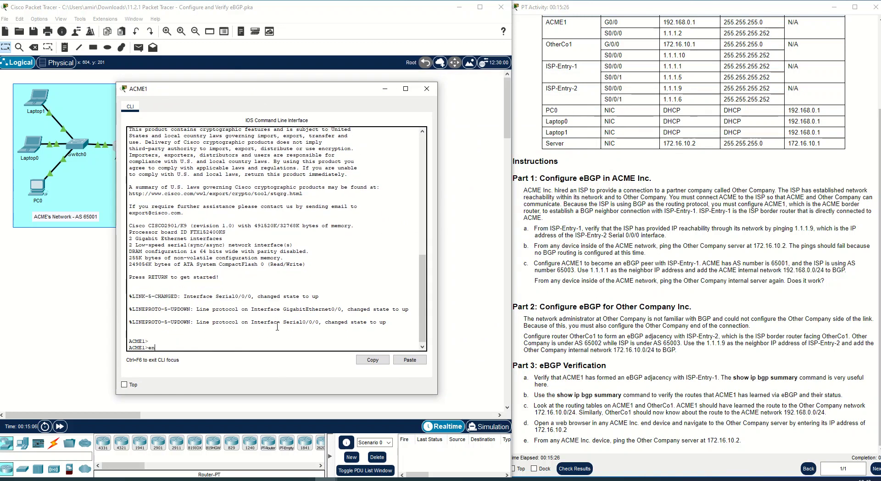
{"action": "key", "text": "Return"}
{"action": "type", "text": "conf t"}
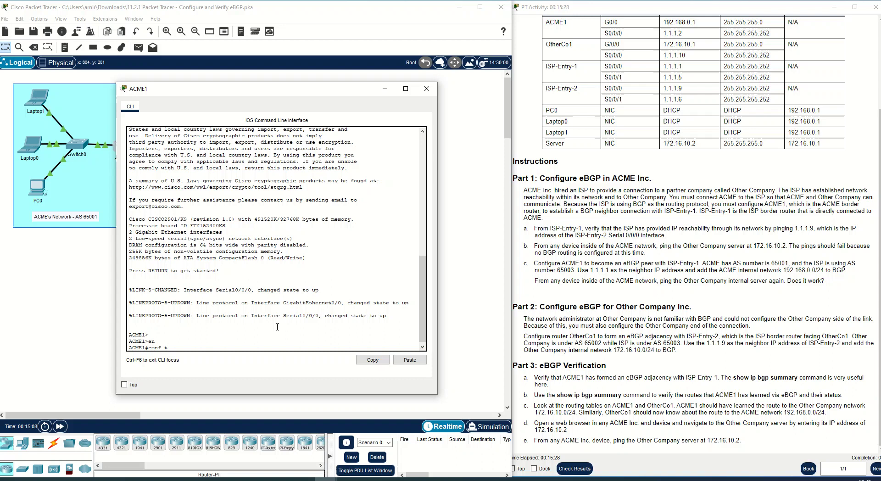
{"action": "key", "text": "Return"}
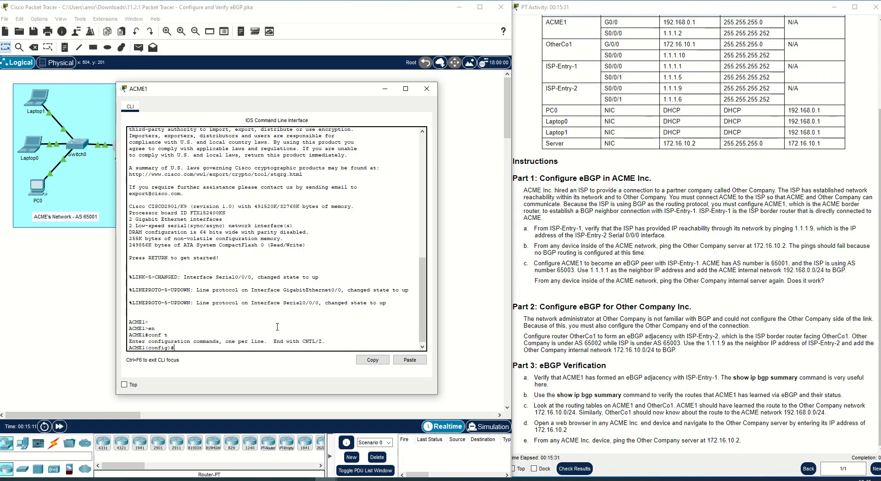
- Consult the help for the router and router bgp commands, and start BGP on ACME1 with AS number 65001
{"action": "type", "text": "router "}
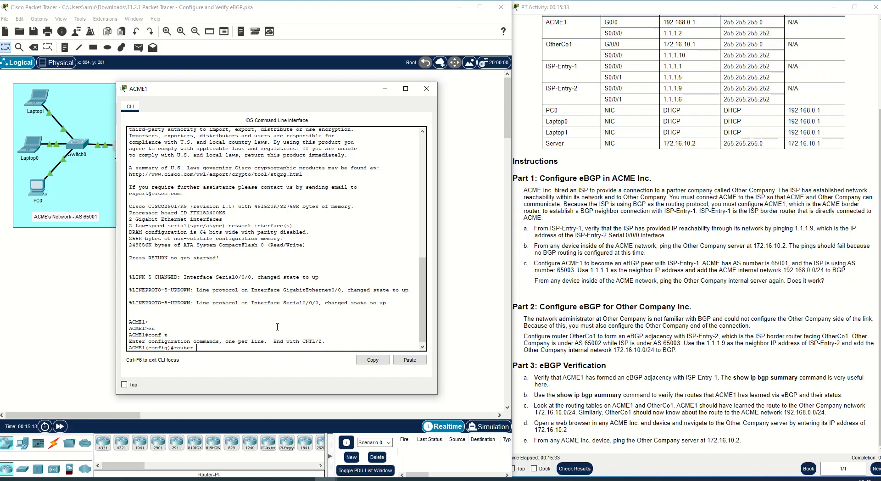
{"action": "type", "text": "?bgp ?"}
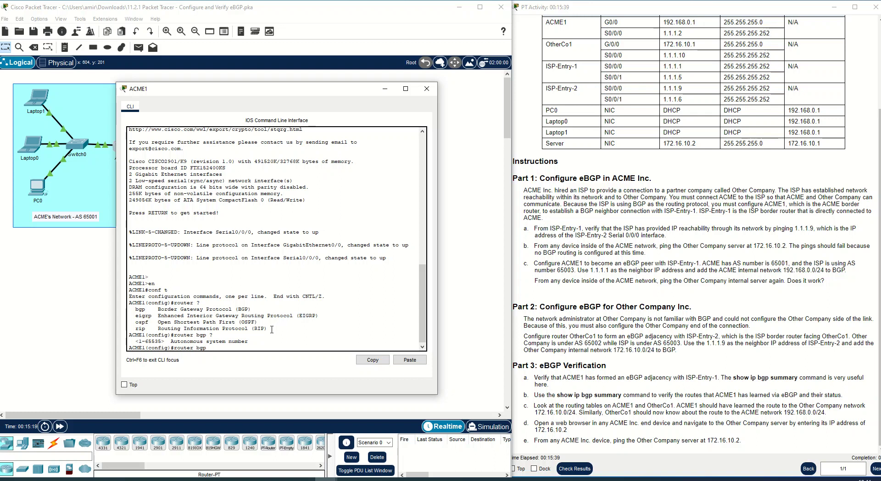
{"action": "left_click_drag", "start_coordinate": [248, 341], "coordinate": [171, 342]}
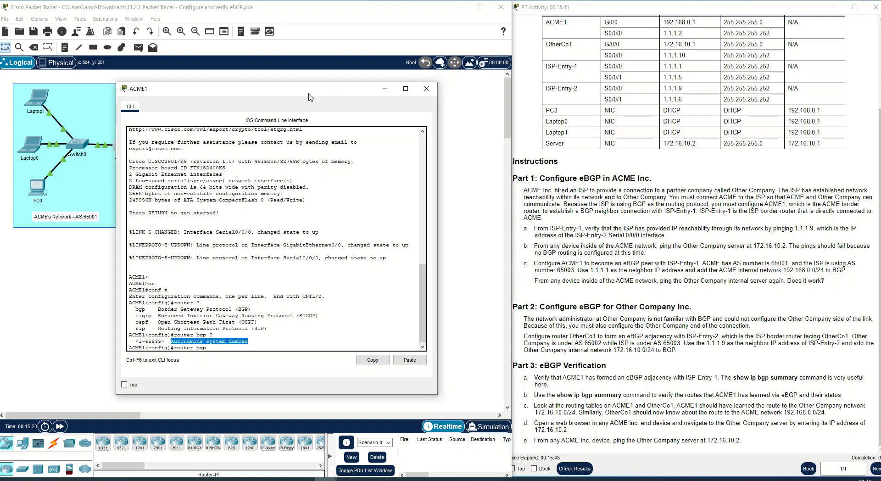
{"action": "left_click_drag", "start_coordinate": [312, 92], "coordinate": [404, 72]}
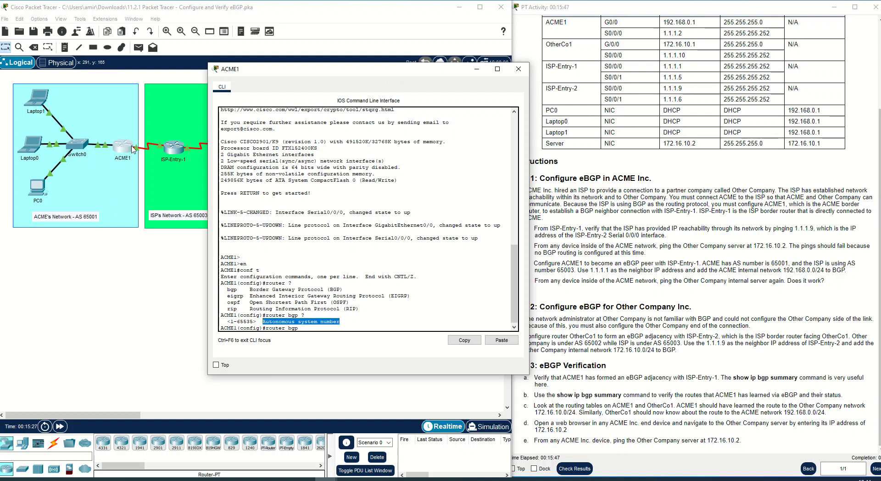
{"action": "left_click", "coordinate": [307, 328]}
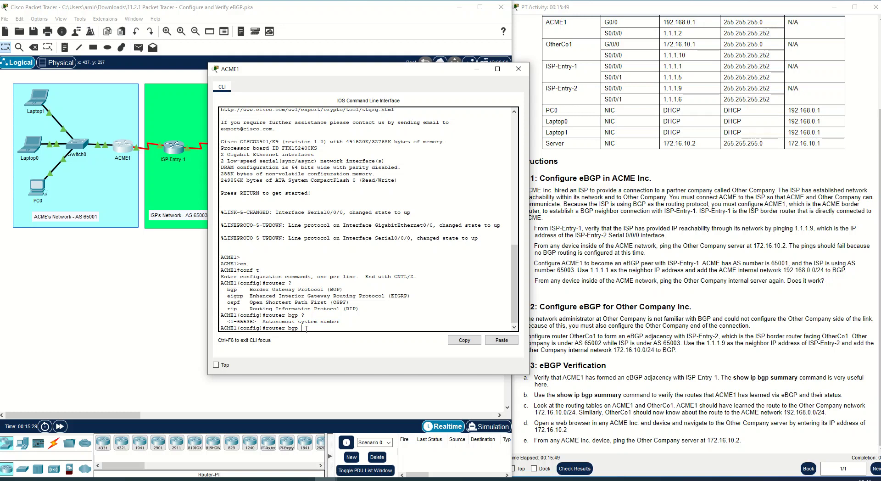
{"action": "type", "text": "65001"}
{"action": "key", "text": "Return"}
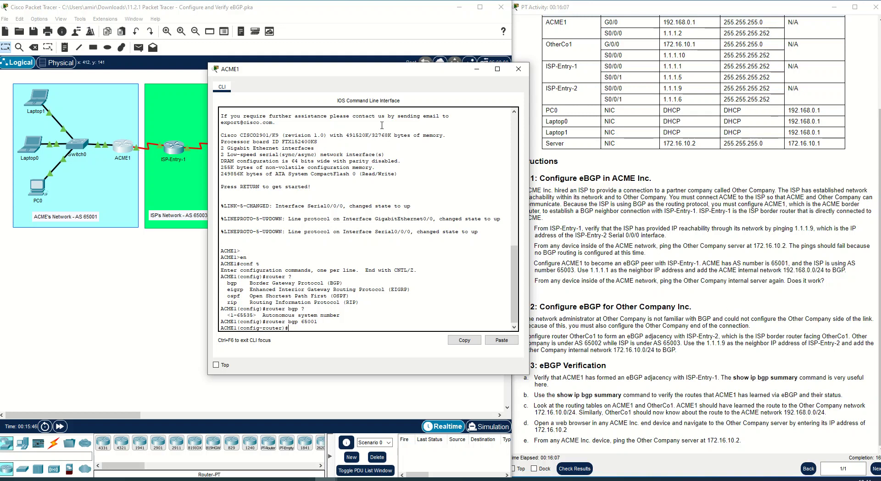
- Start the neighbor command in ACME1's BGP configuration with address 1.1.1.1, consulting the help for its arguments
{"action": "left_click", "coordinate": [251, 327]}
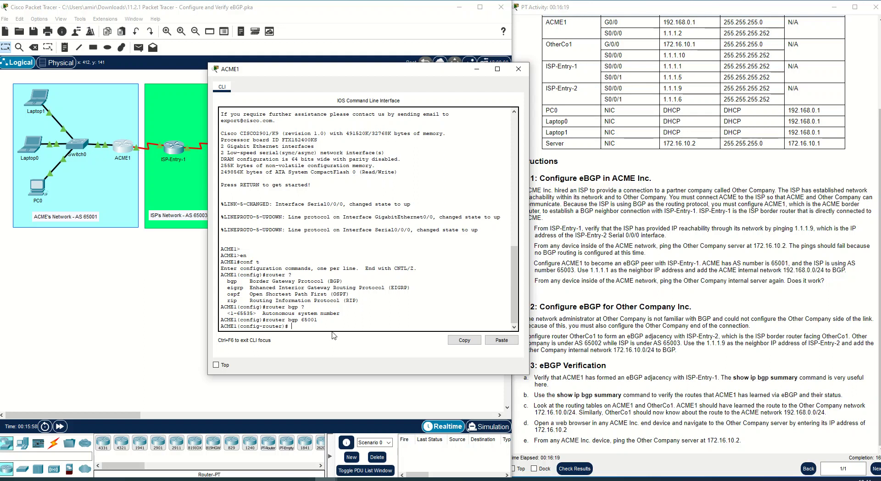
{"action": "key", "text": "Tab"}
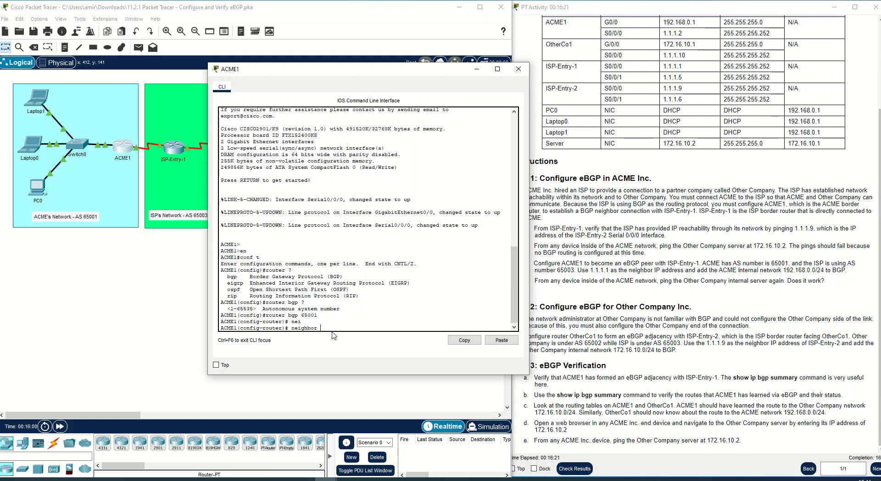
{"action": "type", "text": "?"}
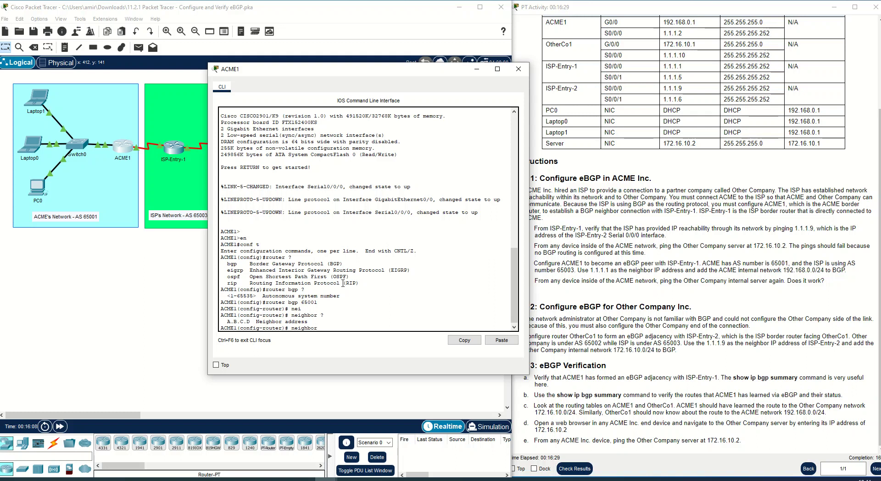
{"action": "left_click_drag", "start_coordinate": [687, 69], "coordinate": [663, 68]}
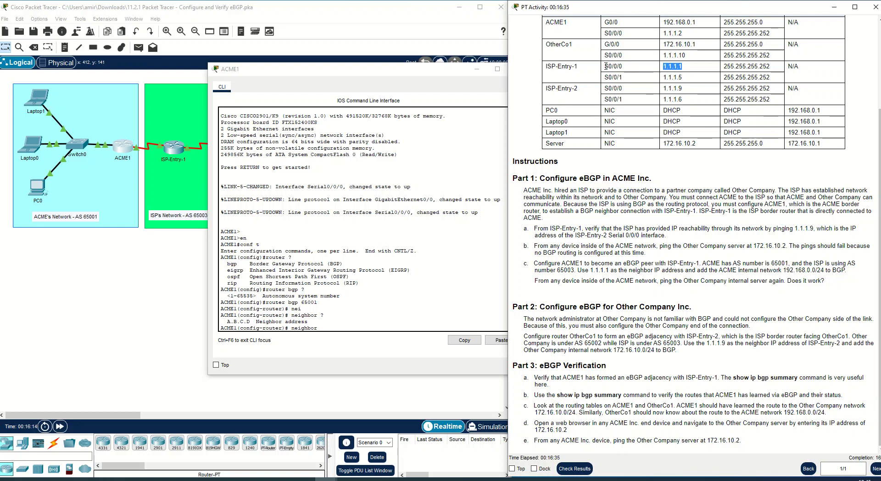
{"action": "left_click", "coordinate": [324, 331]}
{"action": "type", "text": "1.1.1.1 ?"}
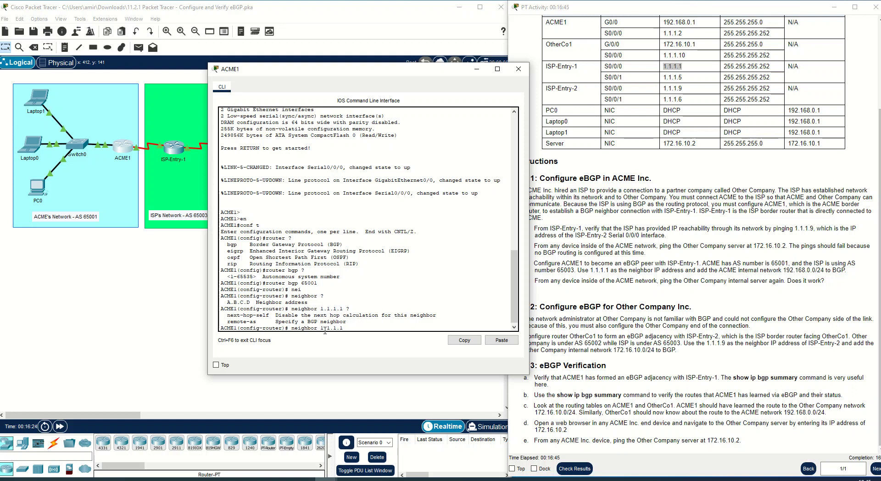
- Check the remote-as help and define neighbor 1.1.1.1 on ACME1 with remote AS 65003
{"action": "type", "text": "re"}
{"action": "key", "text": "Tab"}
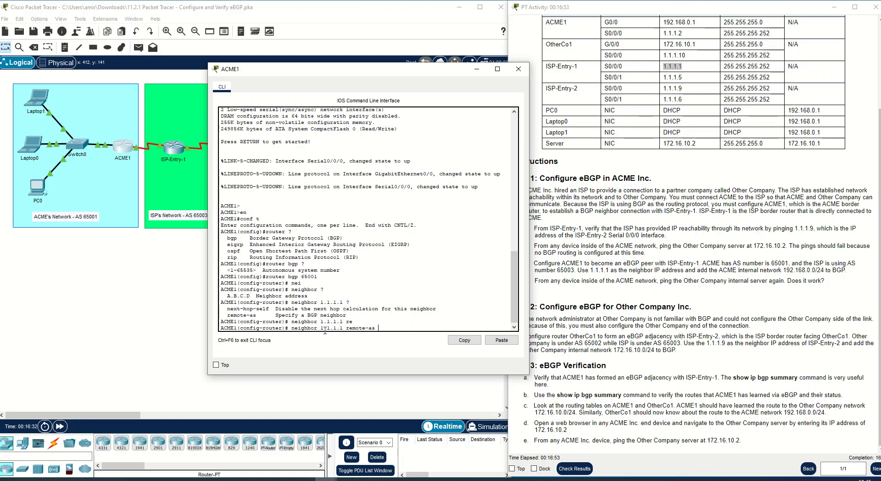
{"action": "type", "text": "?"}
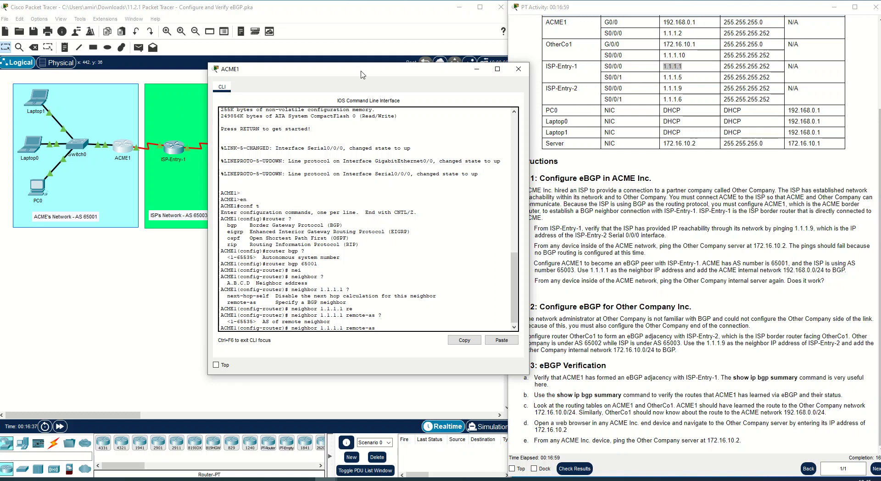
{"action": "left_click_drag", "start_coordinate": [361, 71], "coordinate": [471, 79]}
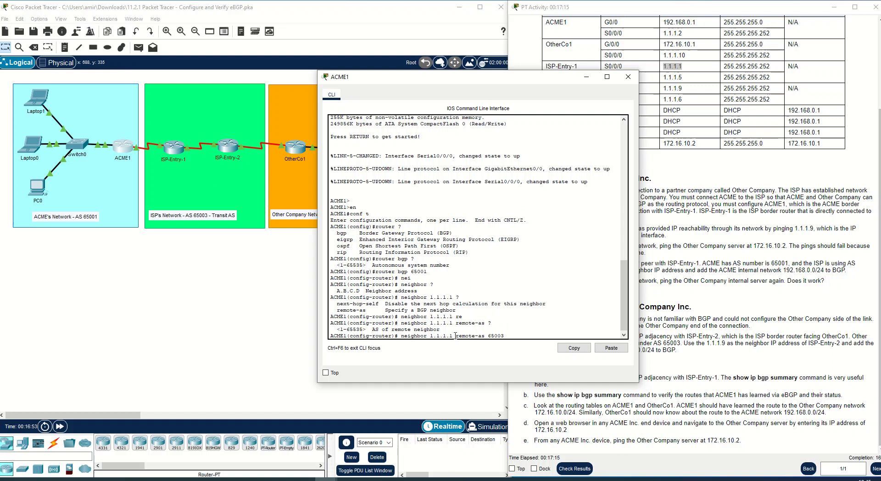
{"action": "left_click_drag", "start_coordinate": [430, 336], "coordinate": [454, 337]}
{"action": "key", "text": "Return"}
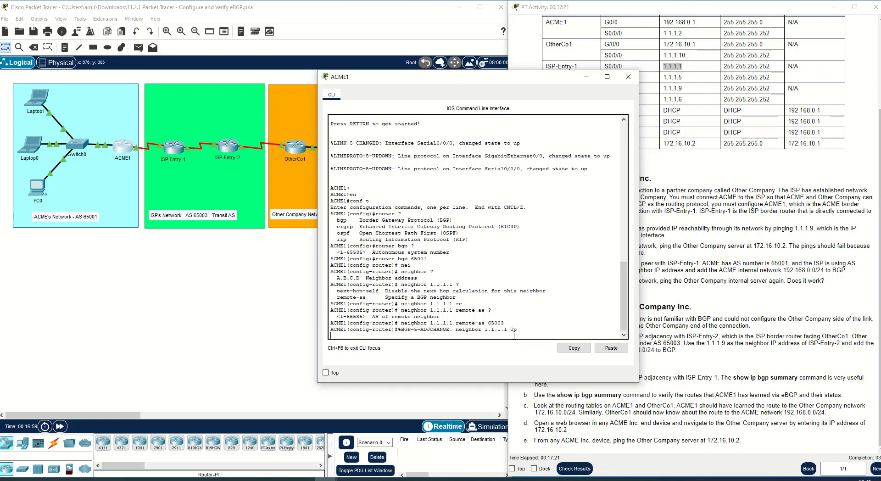
{"action": "key", "text": "Return"}
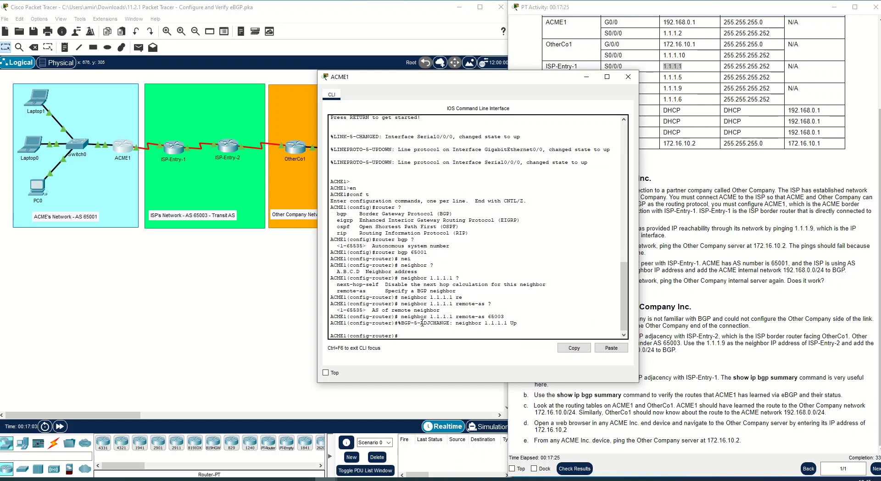
{"action": "left_click_drag", "start_coordinate": [420, 323], "coordinate": [511, 323]}
{"action": "left_click", "coordinate": [515, 322]}
- Advertise network 192.168.0.0 with mask 0.0.0.255 in ACME1's BGP, consulting the help for the network command's arguments
{"action": "left_click_drag", "start_coordinate": [486, 83], "coordinate": [413, 99]}
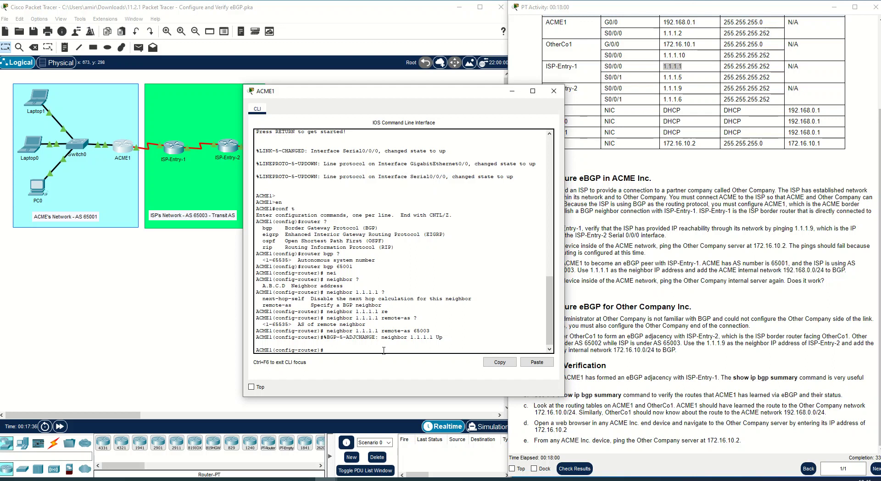
{"action": "key", "text": "Tab"}
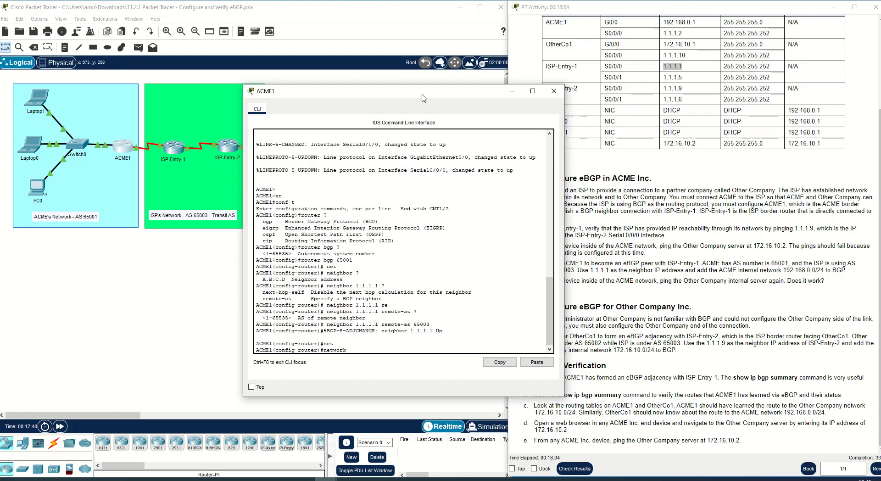
{"action": "left_click_drag", "start_coordinate": [423, 95], "coordinate": [438, 160]}
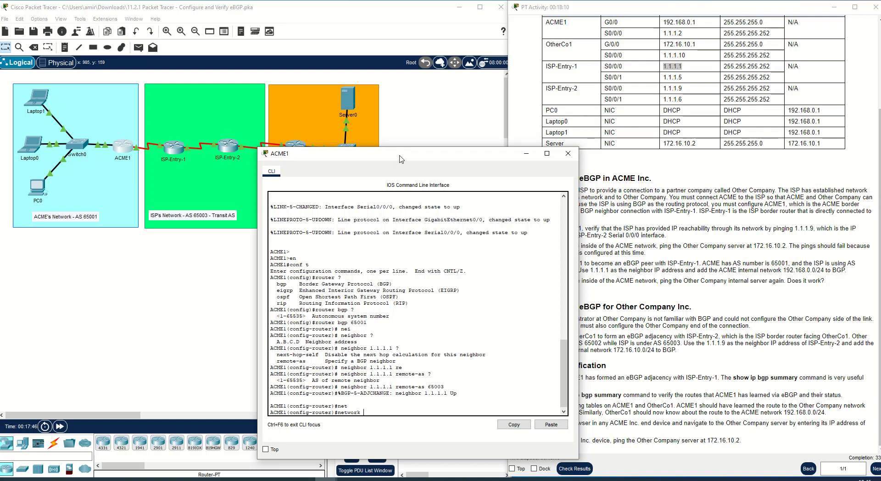
{"action": "left_click_drag", "start_coordinate": [401, 154], "coordinate": [405, 117]}
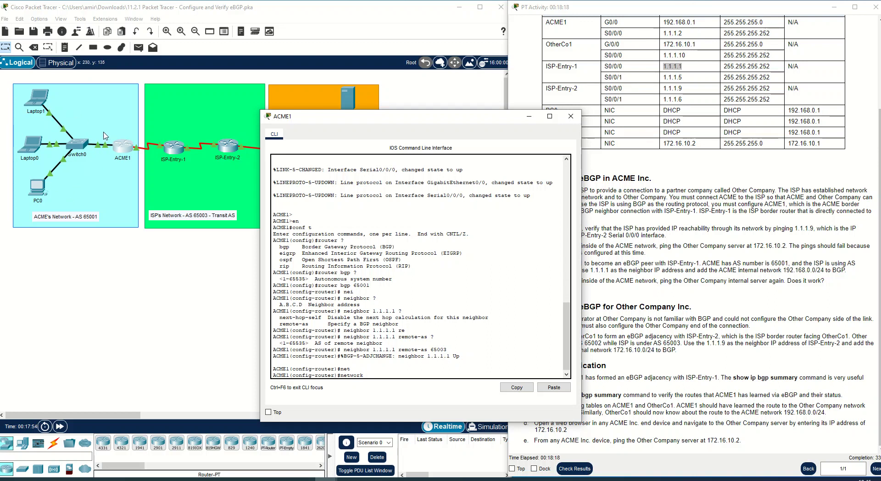
{"action": "type", "text": "19"}
{"action": "type", "text": "2.168.0.0"}
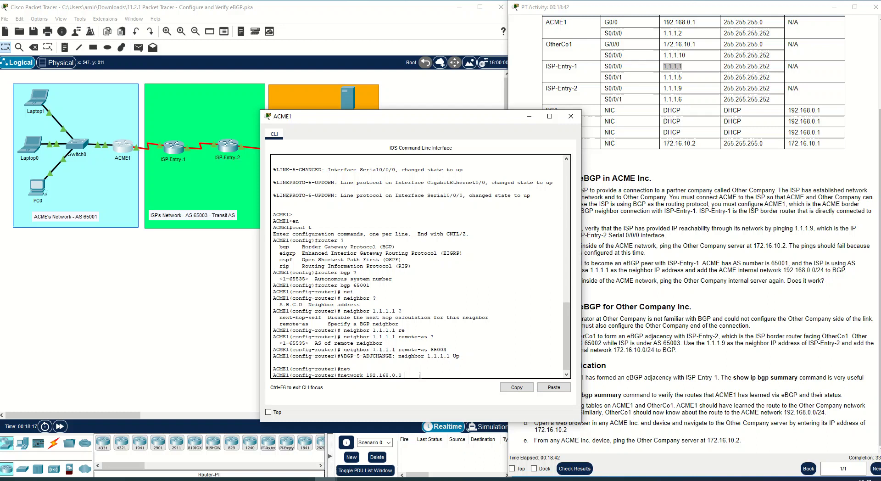
{"action": "type", "text": "?"}
{"action": "type", "text": "mask"}
{"action": "type", "text": " ?"}
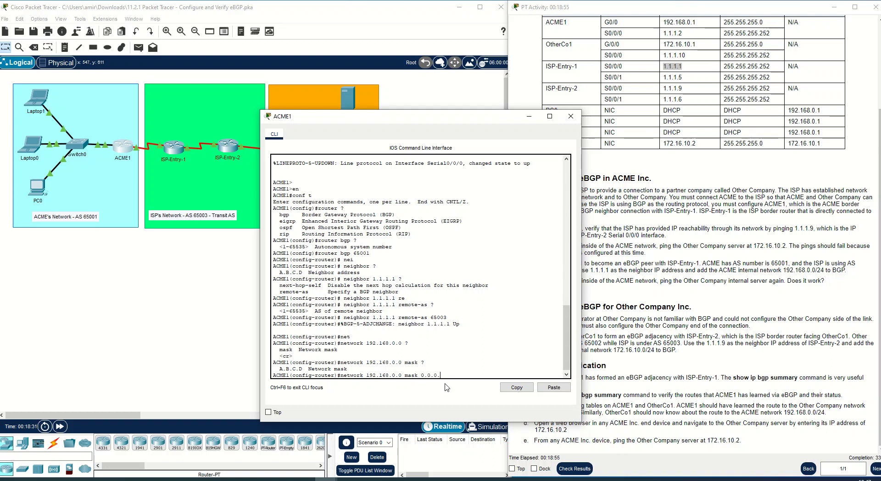
{"action": "key", "text": "Return"}
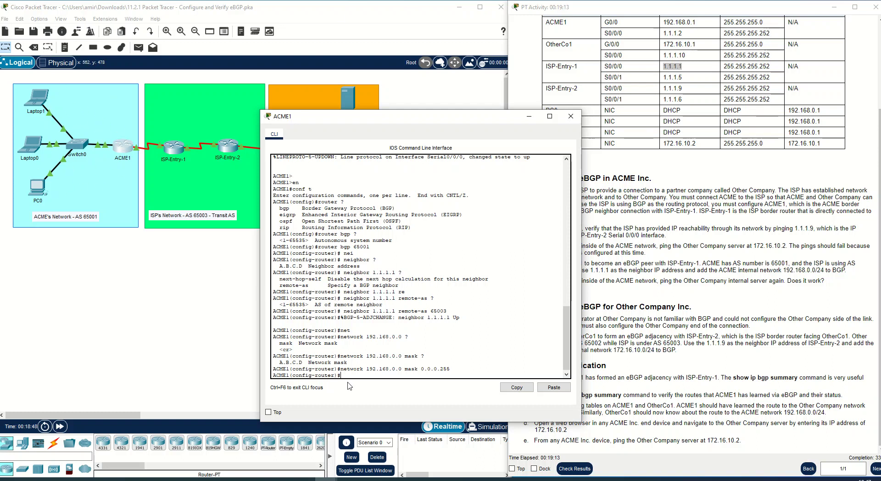
{"action": "left_click_drag", "start_coordinate": [407, 116], "coordinate": [326, 98]}
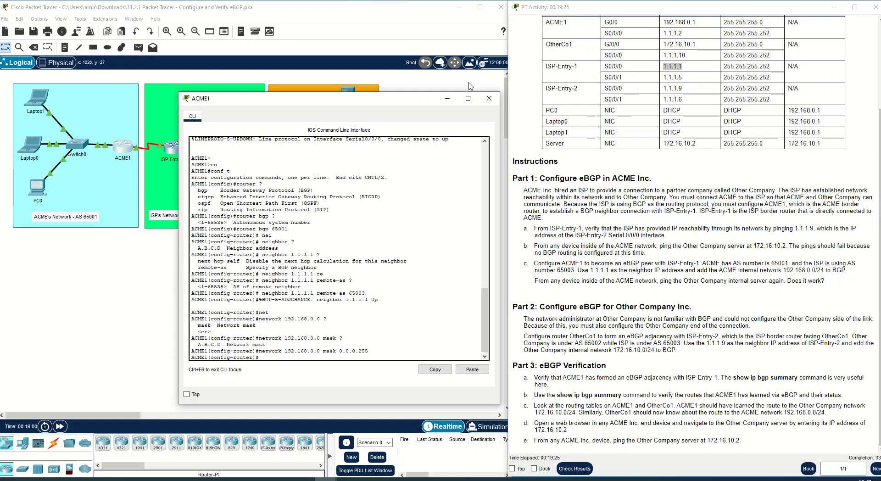
{"action": "left_click_drag", "start_coordinate": [374, 106], "coordinate": [626, 227]}
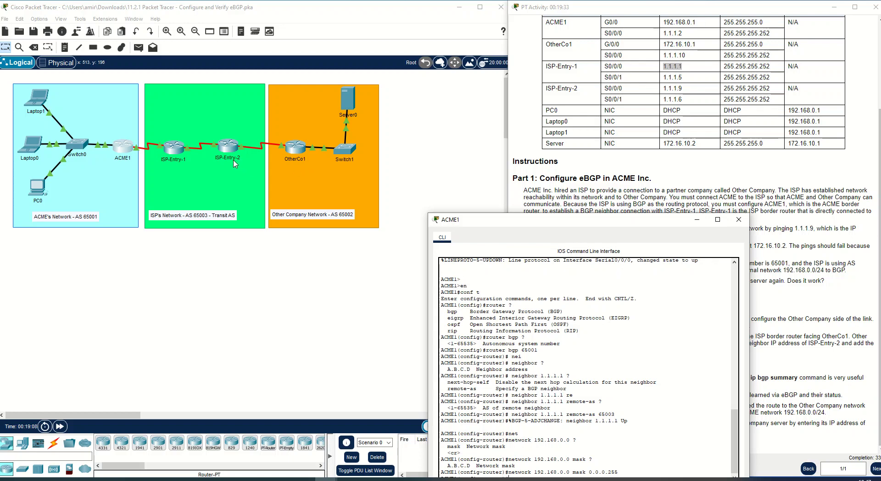
{"action": "left_click_drag", "start_coordinate": [519, 228], "coordinate": [225, 142]}
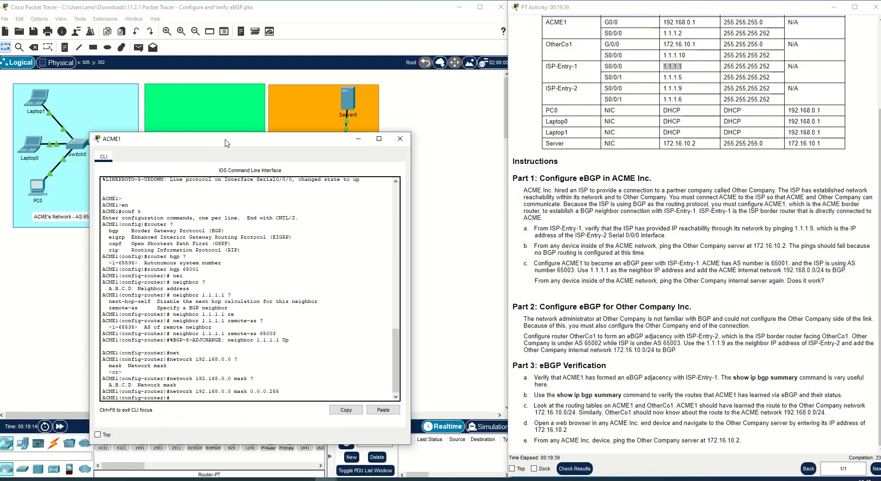
{"action": "left_click_drag", "start_coordinate": [226, 143], "coordinate": [304, 187]}
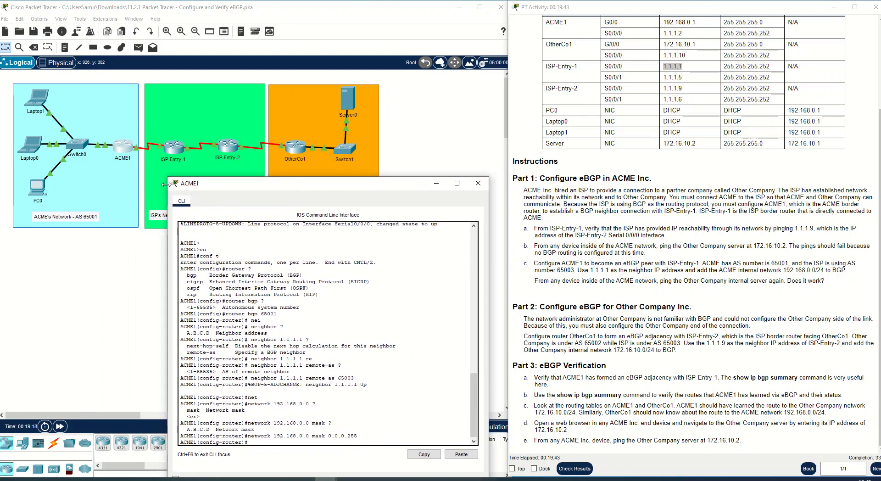
- Ping the server at 172.16.10.2 again from PC0's command prompt, fast-forwarding the simulation time, and close PC0
{"action": "left_click", "coordinate": [37, 186]}
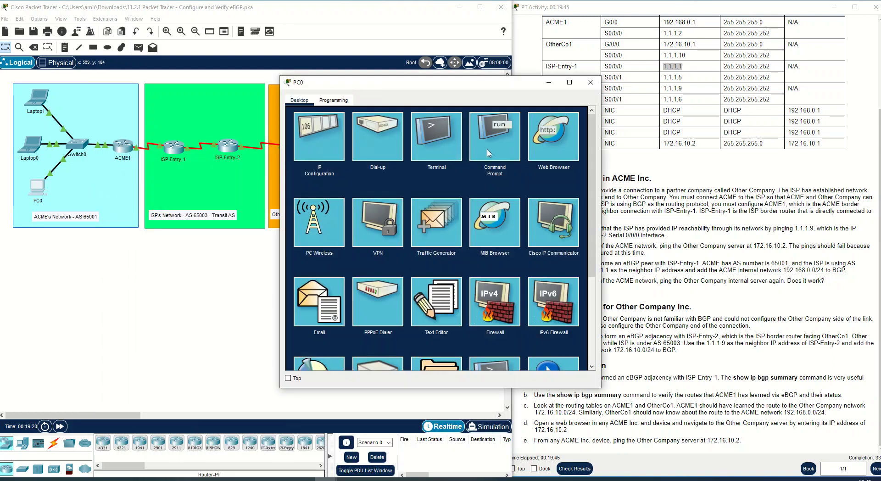
{"action": "left_click", "coordinate": [490, 146]}
{"action": "key", "text": "Up"}
{"action": "key", "text": "Return"}
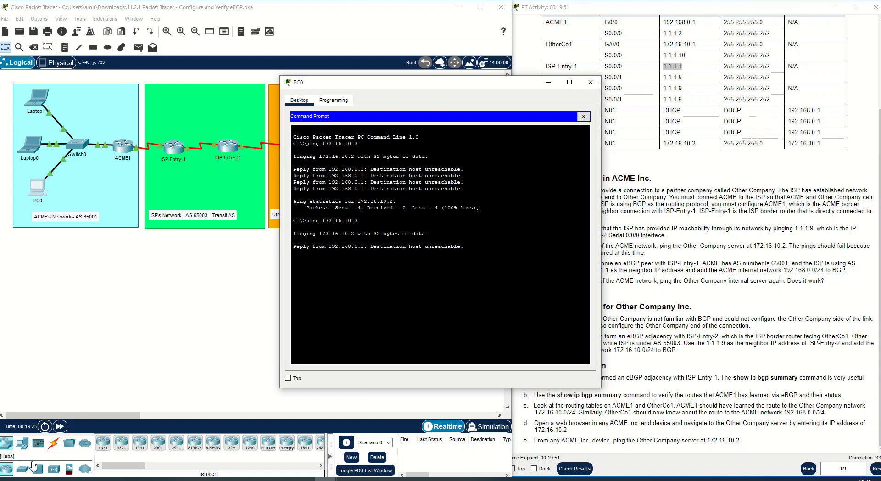
{"action": "left_click", "coordinate": [60, 426]}
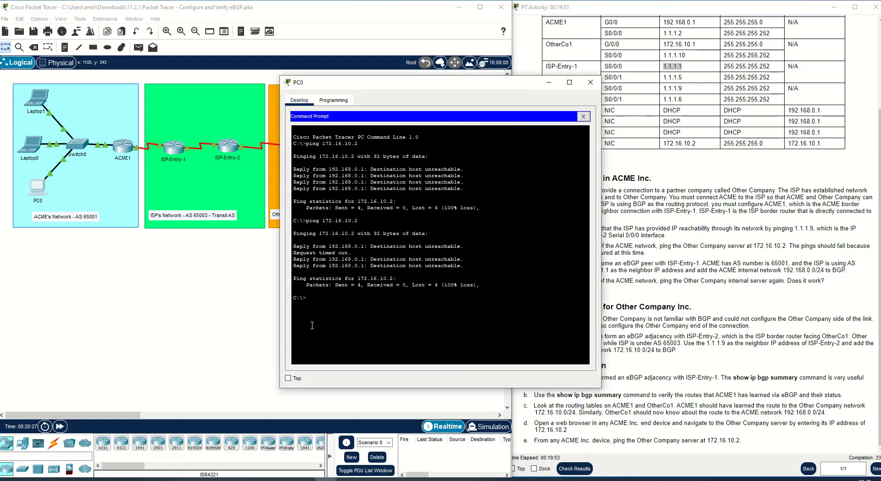
{"action": "left_click", "coordinate": [590, 83]}
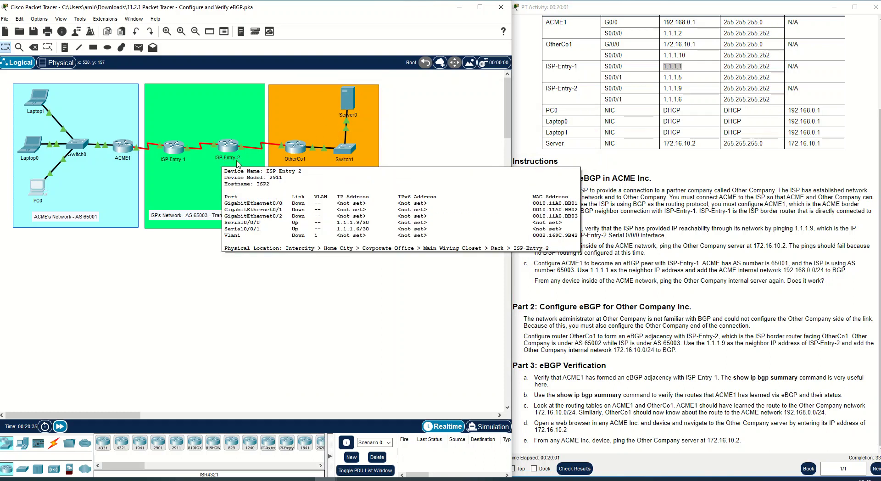
- Open the OtherCo1 router's command line and enter global configuration mode
{"action": "mouse_move", "coordinate": [302, 160]}
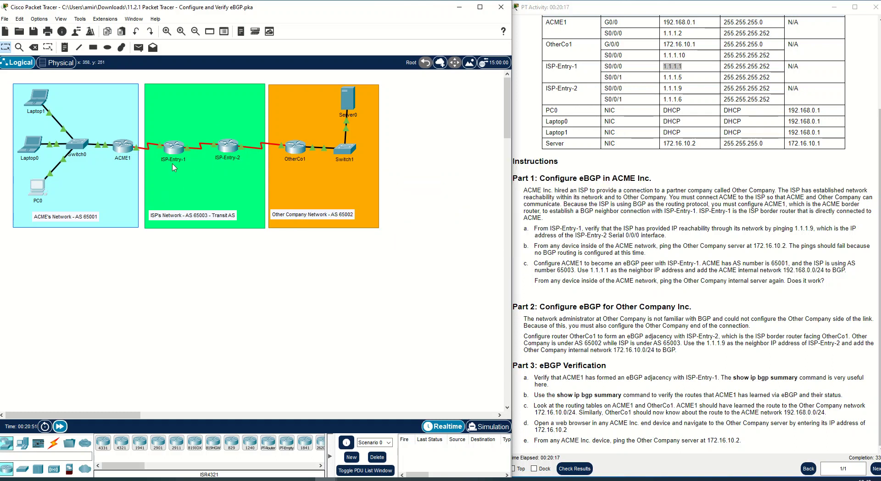
{"action": "left_click", "coordinate": [308, 153]}
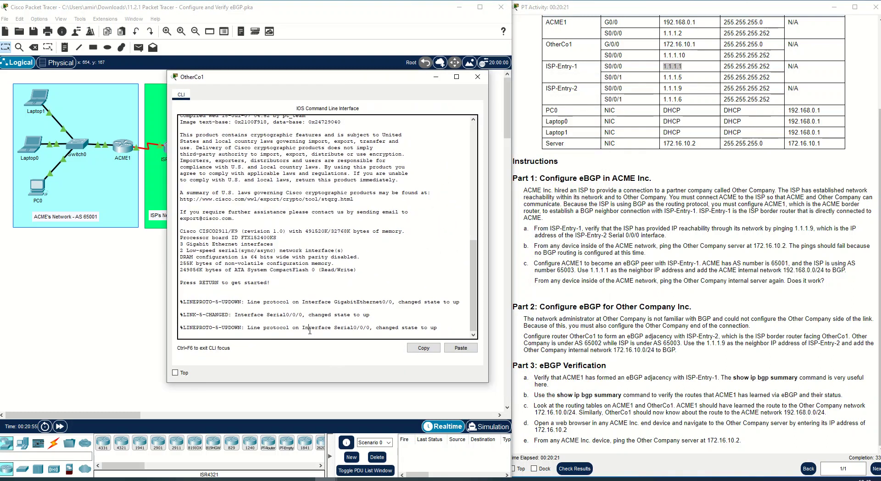
{"action": "key", "text": "Return"}
{"action": "key", "text": "Return"}
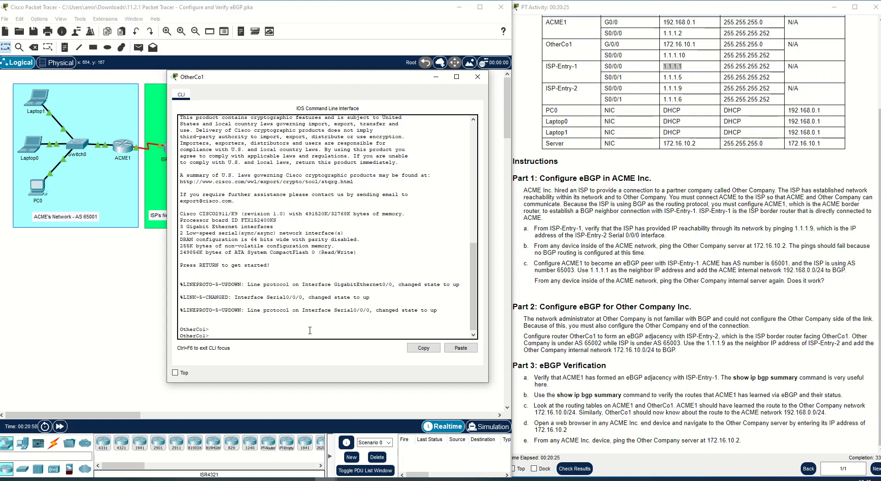
{"action": "type", "text": "en"}
{"action": "key", "text": "Return"}
{"action": "key", "text": "BackSpace"}
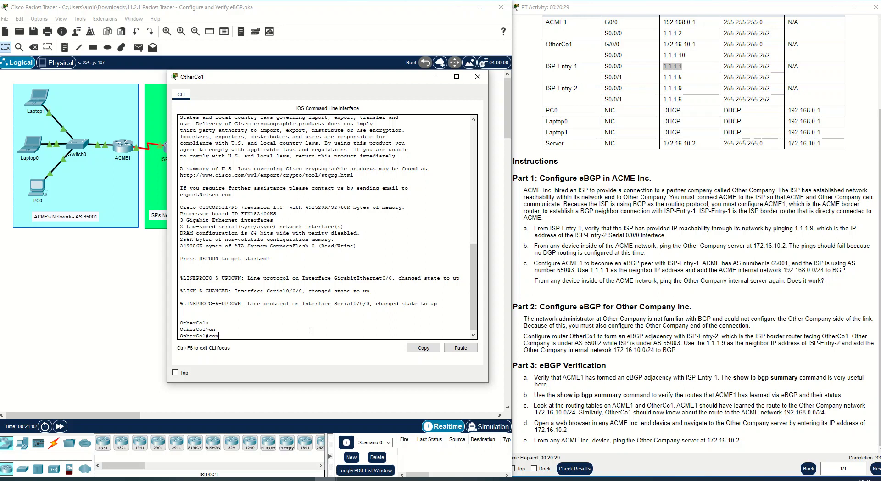
{"action": "type", "text": "f t"}
{"action": "key", "text": "Return"}
- Start BGP on OtherCo1 with AS number 65002
{"action": "left_click_drag", "start_coordinate": [397, 81], "coordinate": [619, 69]}
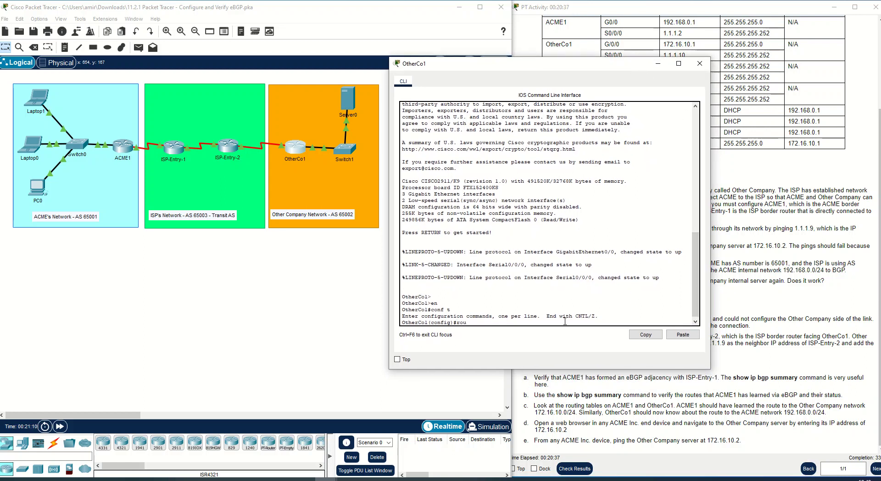
{"action": "type", "text": "bgp 65002"}
{"action": "key", "text": "Return"}
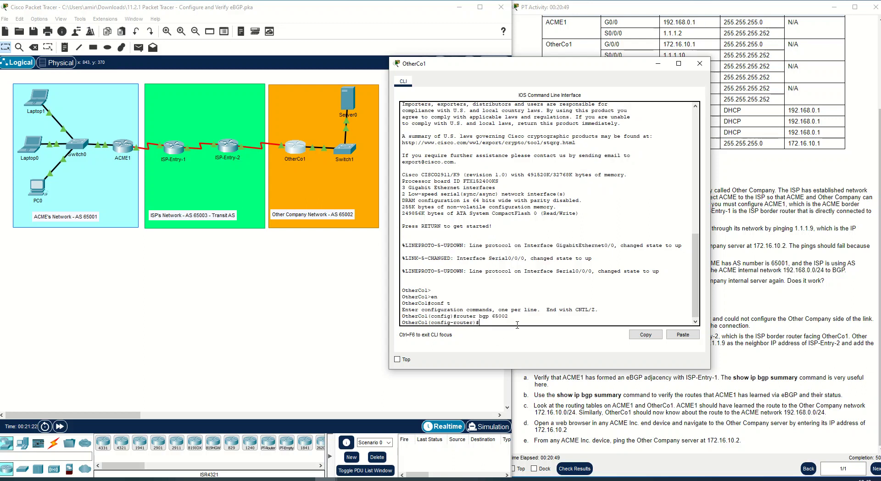
- Define 1.1.1.9 as a BGP neighbor of OtherCo1 with remote AS 65003, checking the address in the activity's addressing table
{"action": "type", "text": "nei"}
{"action": "key", "text": "Tab"}
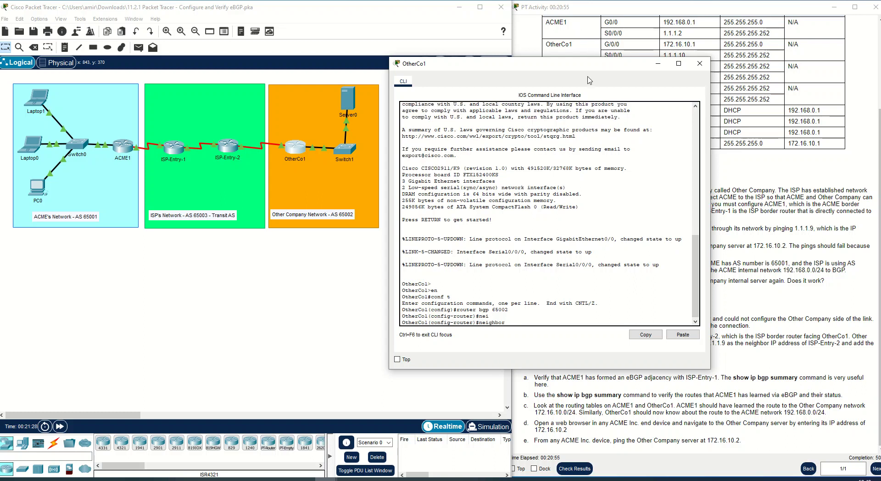
{"action": "left_click_drag", "start_coordinate": [587, 64], "coordinate": [598, 159]}
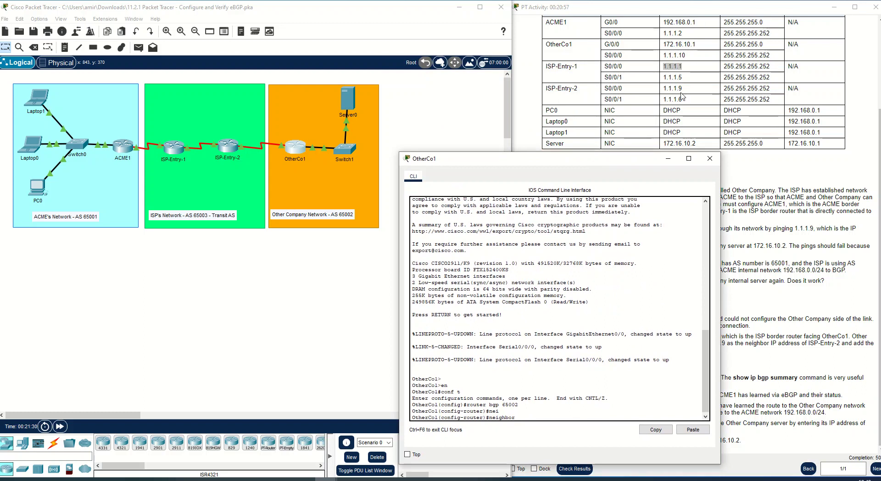
{"action": "left_click_drag", "start_coordinate": [624, 162], "coordinate": [637, 91]}
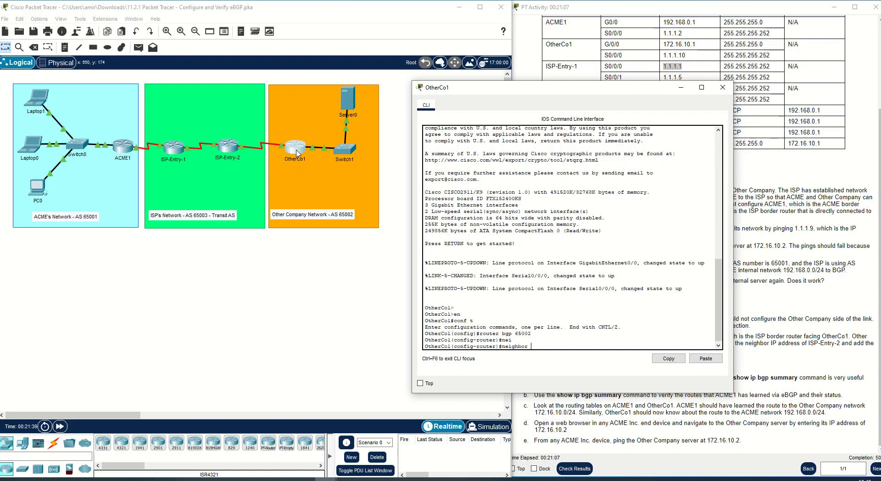
{"action": "left_click_drag", "start_coordinate": [524, 94], "coordinate": [509, 140]}
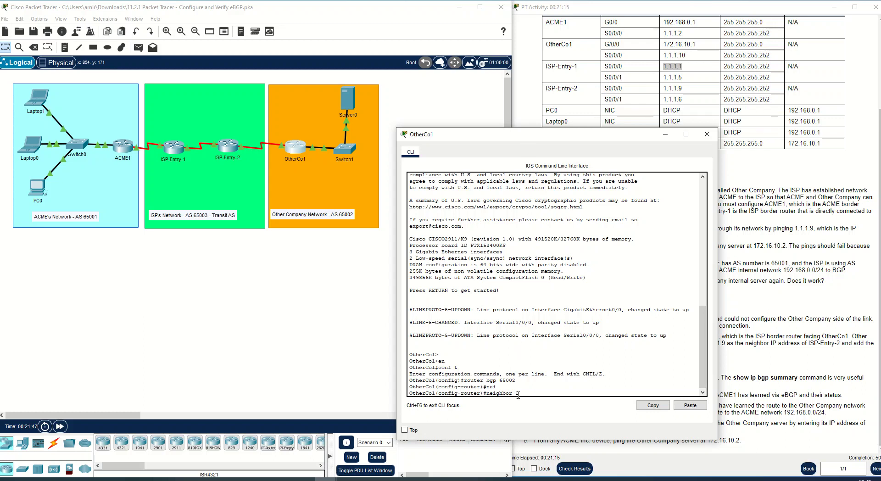
{"action": "type", "text": "9 re"}
{"action": "key", "text": "Tab"}
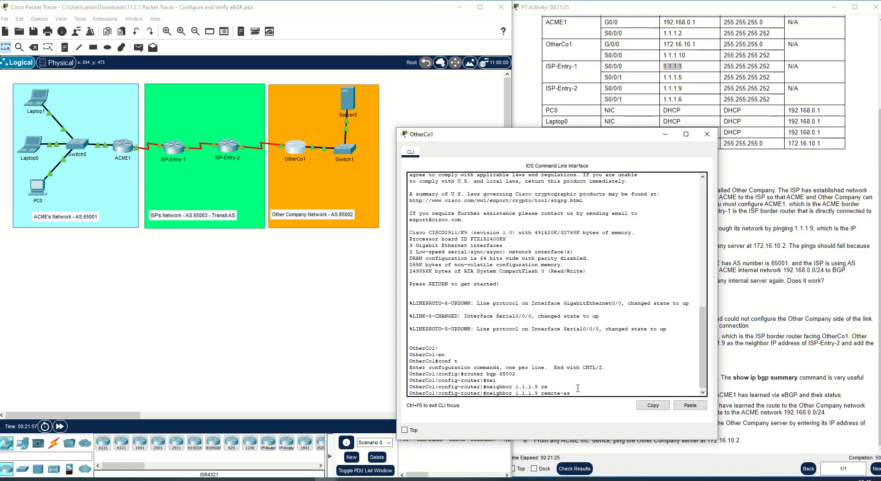
{"action": "type", "text": "65003"}
{"action": "key", "text": "Return"}
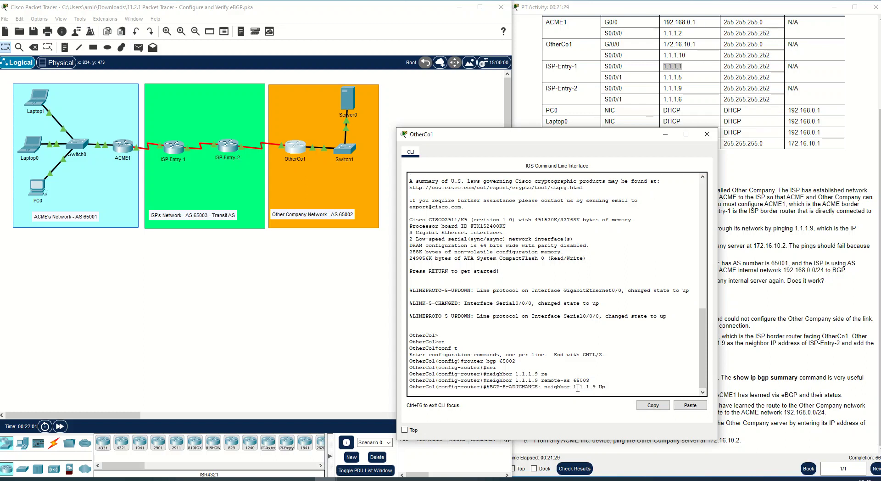
{"action": "key", "text": "Return"}
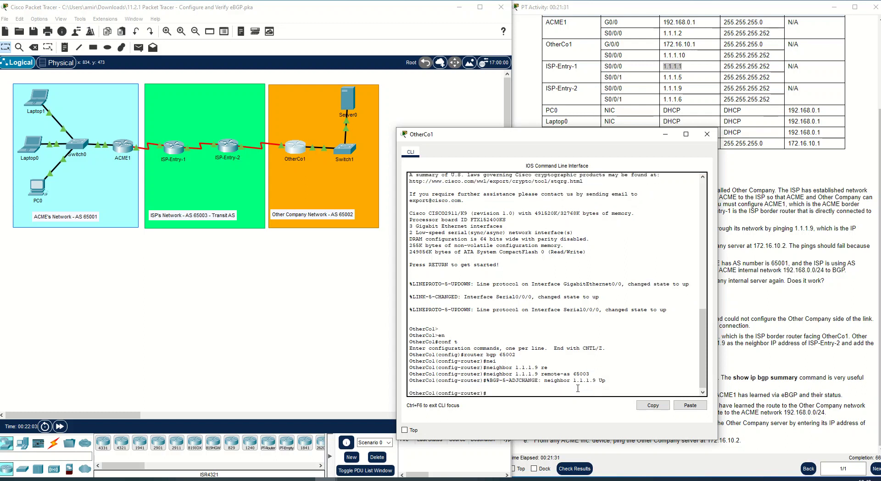
- Advertise network 172.16.10.0 with mask 255.255.255.0 in OtherCo1's BGP, checking the addressing table and the help for the mask argument
{"action": "type", "text": "net"}
{"action": "key", "text": "Tab"}
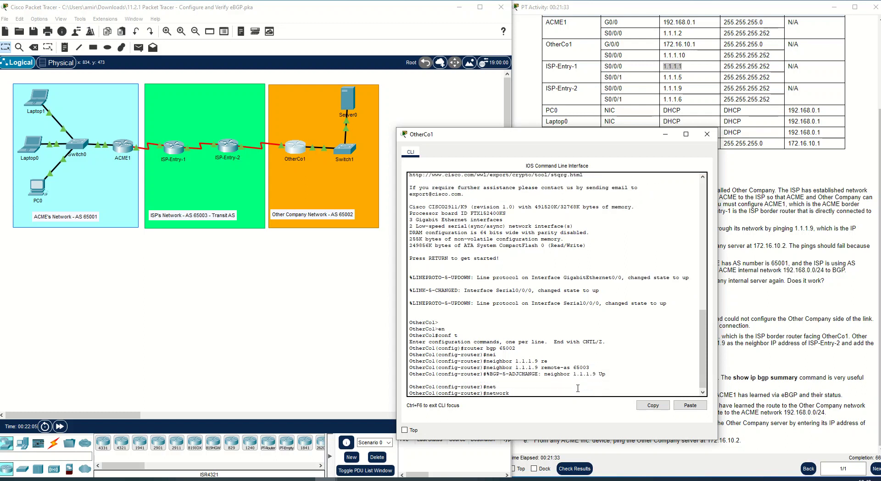
{"action": "left_click_drag", "start_coordinate": [568, 138], "coordinate": [568, 169]}
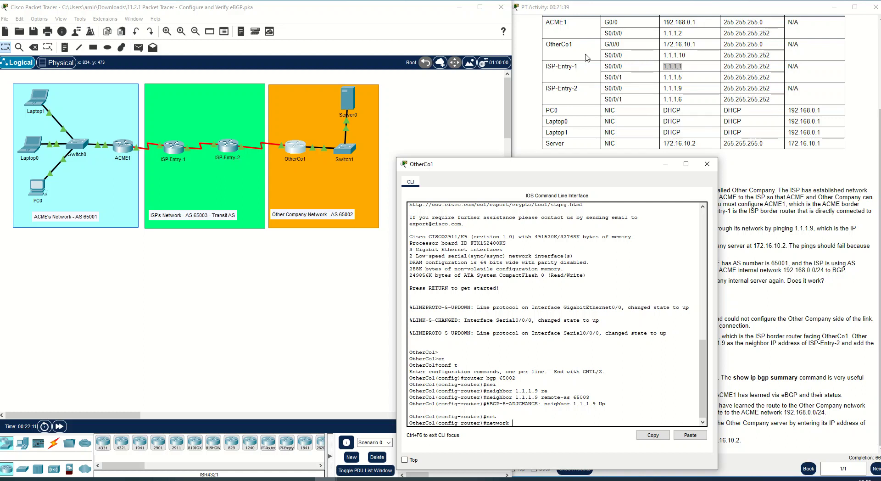
{"action": "left_click", "coordinate": [666, 47]}
{"action": "double_click", "coordinate": [685, 45]}
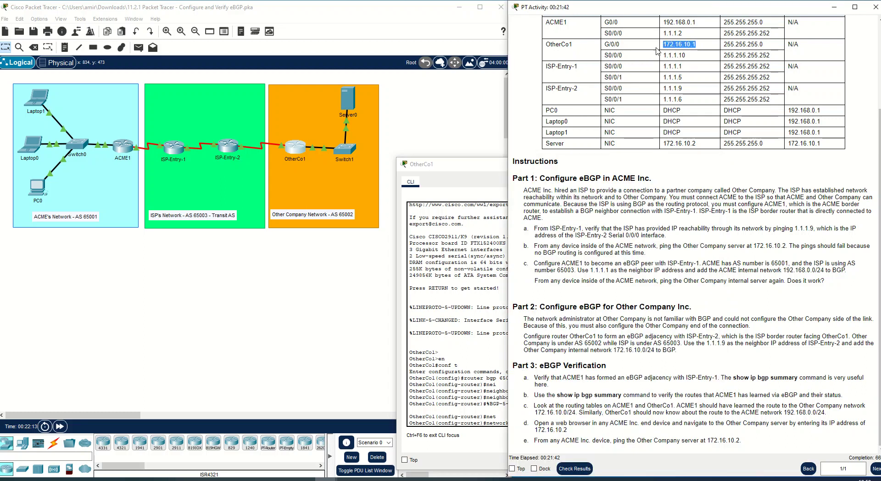
{"action": "left_click", "coordinate": [493, 166]}
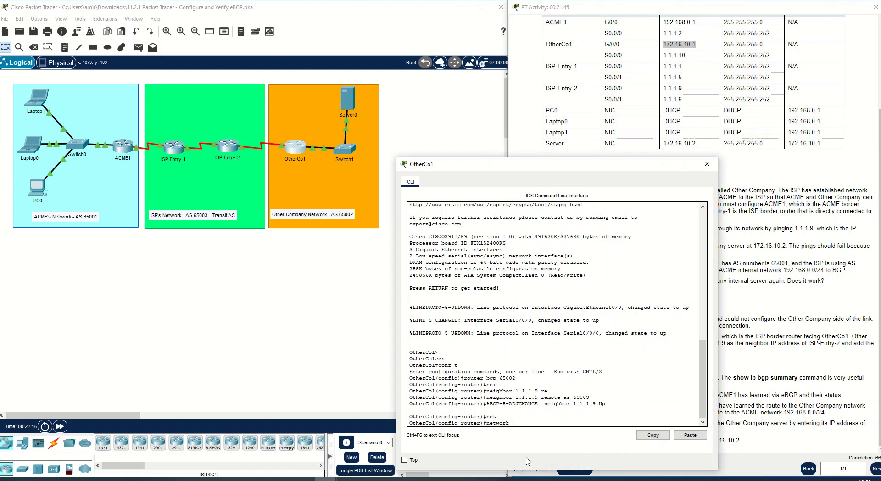
{"action": "type", "text": "2.16"}
{"action": "type", "text": ".10."}
{"action": "type", "text": "0 0"}
{"action": "key", "text": "Tab"}
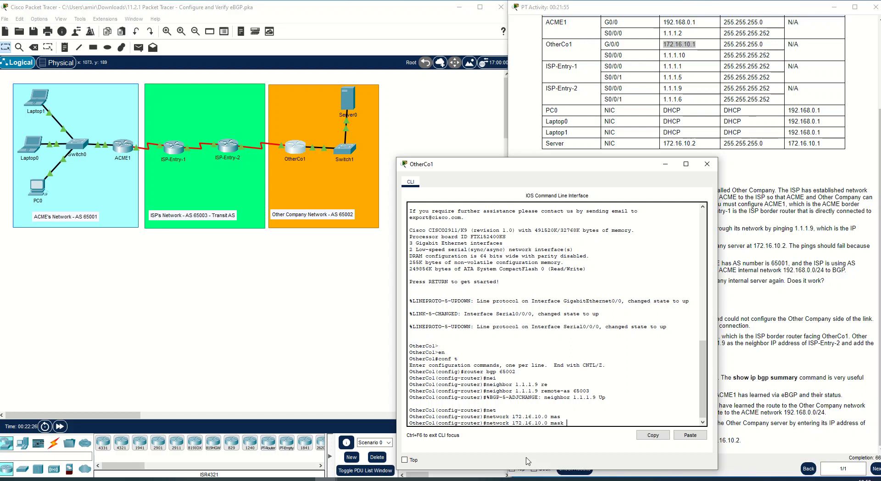
{"action": "type", "text": "0.0.0."}
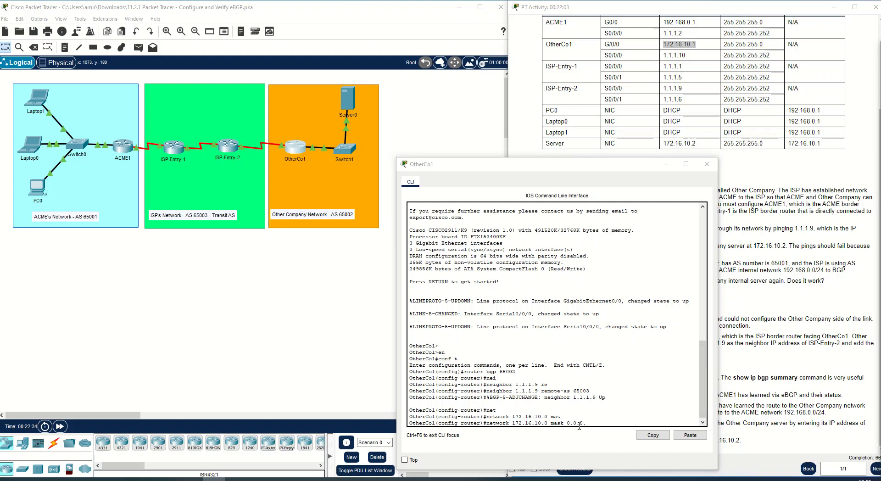
{"action": "left_click", "coordinate": [604, 425]}
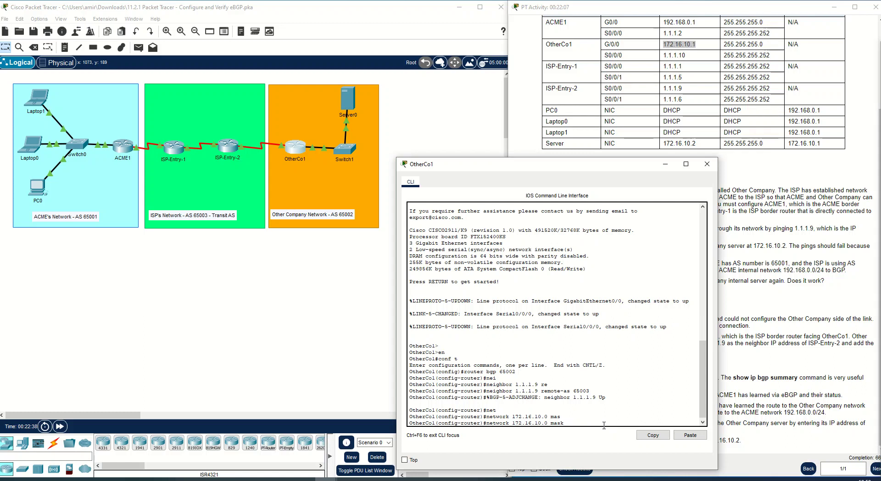
{"action": "type", "text": "?"}
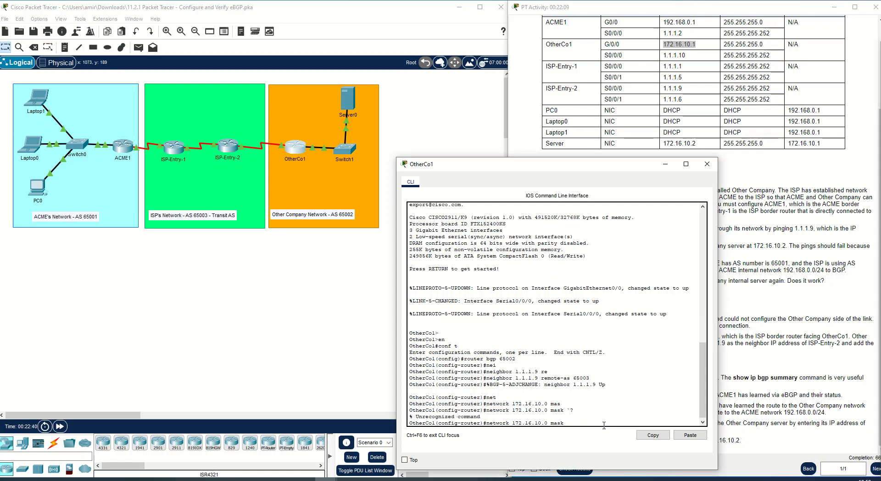
{"action": "type", "text": "?"}
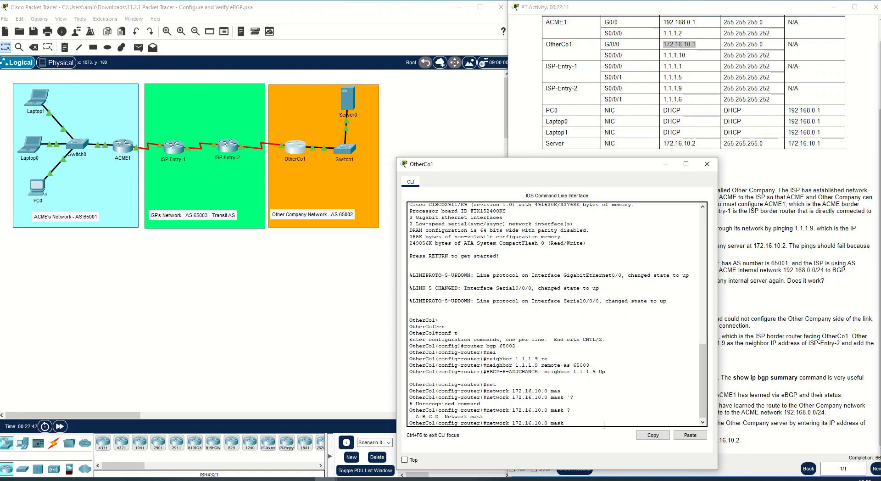
{"action": "type", "text": "255.255.255.0"}
{"action": "key", "text": "Return"}
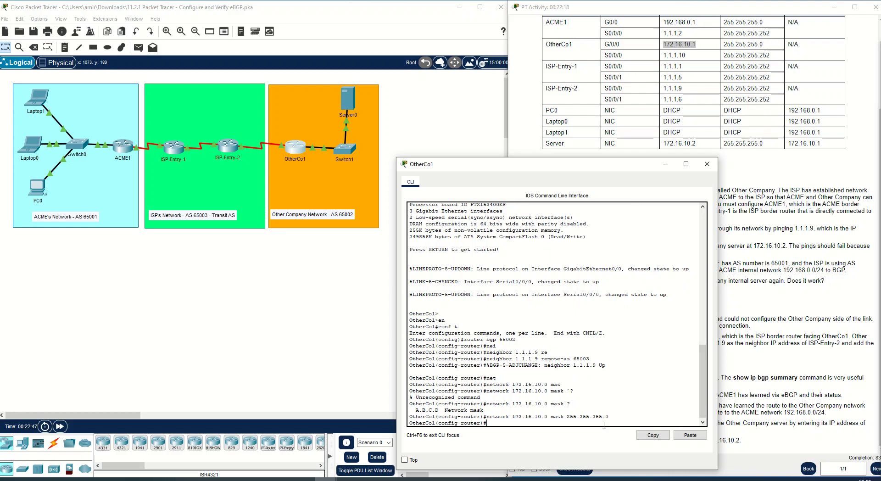
- Remove the network 192.168.0.0 statement with mask 0.0.0.255 from ACME1's BGP configuration
{"action": "left_click", "coordinate": [123, 146]}
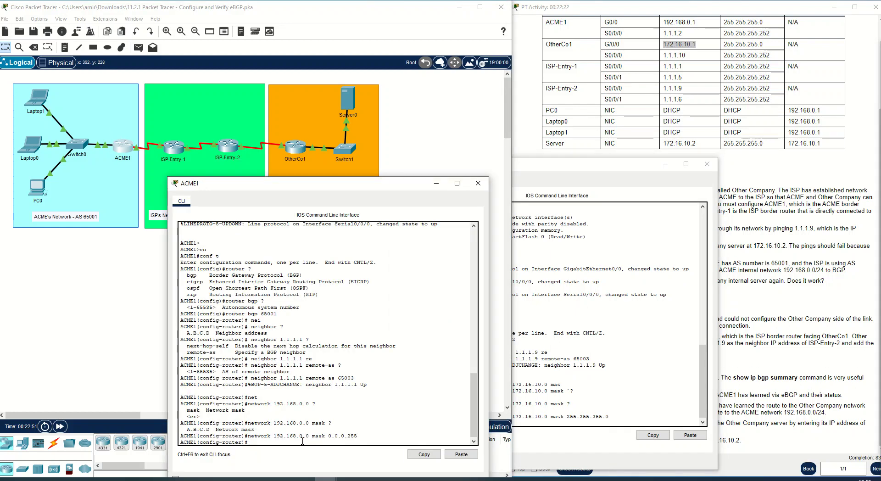
{"action": "key", "text": "Up"}
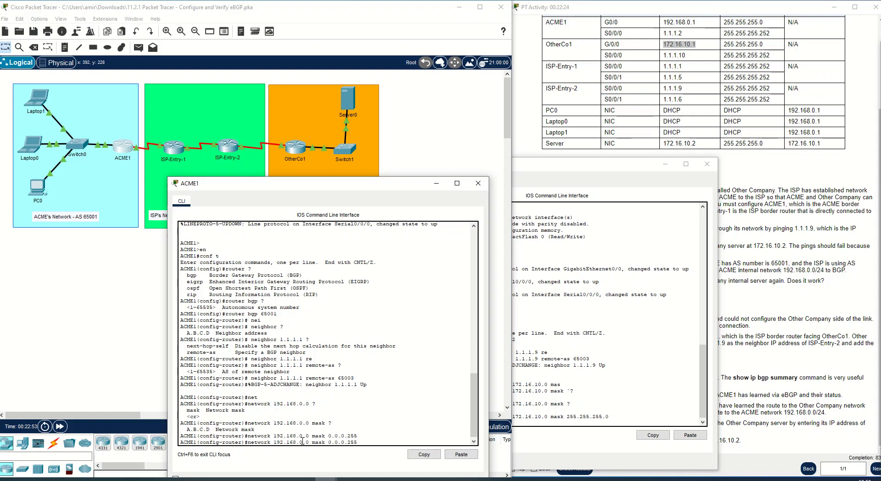
{"action": "key", "text": "Home"}
{"action": "type", "text": "no"}
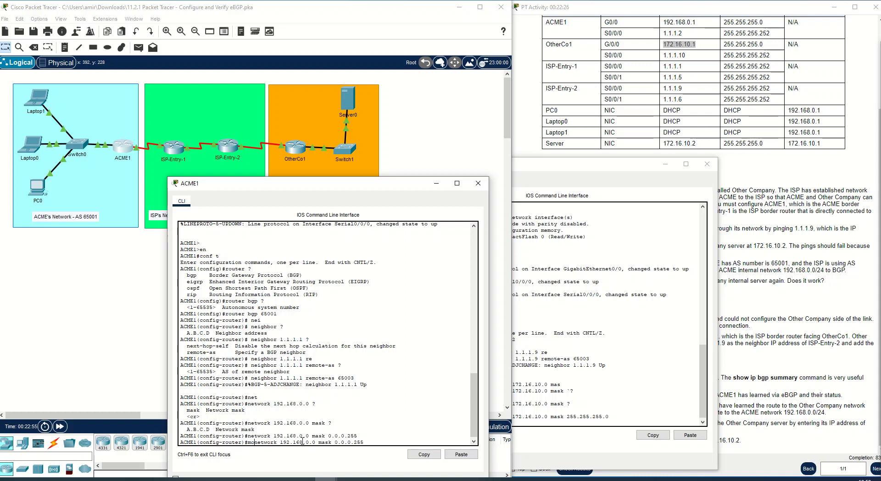
{"action": "key", "text": "Return"}
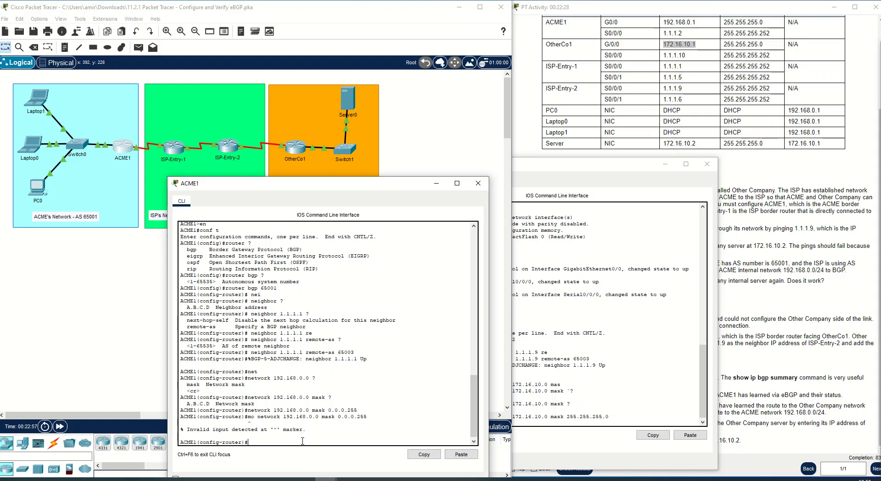
{"action": "key", "text": "Up"}
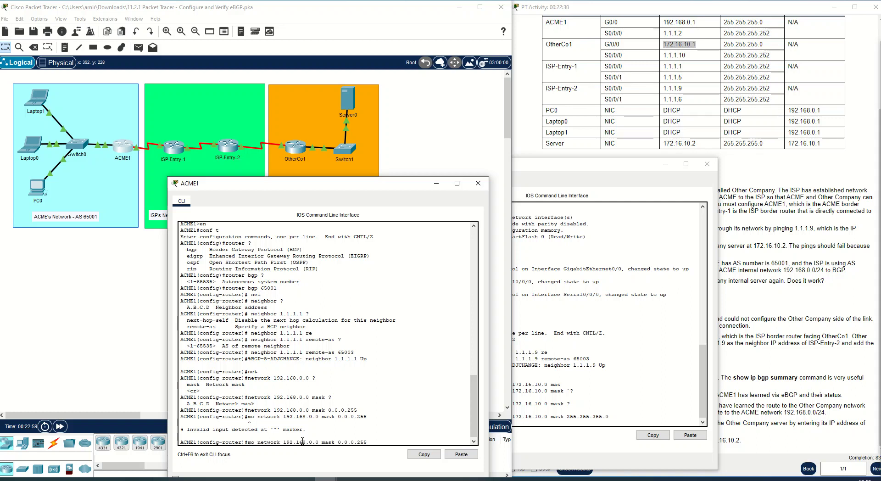
{"action": "key", "text": "Left"}
{"action": "key", "text": "Left"}
{"action": "key", "text": "BackSpace"}
{"action": "type", "text": "n"}
{"action": "key", "text": "Return"}
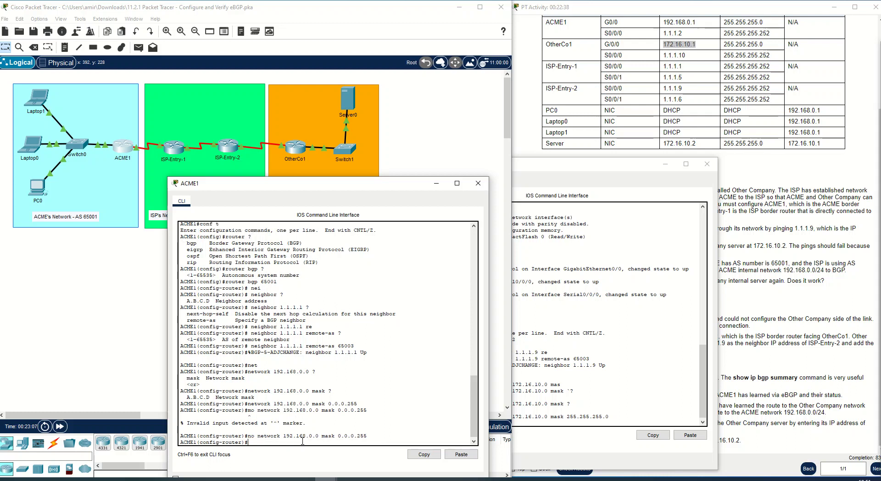
- Run the no network command for 192.168.0.0 with mask 255.255.255.0 in ACME1's BGP and minimize the ACME1 window
{"action": "key", "text": "Up"}
{"action": "key", "text": "BackSpace"}
{"action": "key", "text": "BackSpace"}
{"action": "key", "text": "BackSpace"}
{"action": "type", "text": "255.255.255.0"}
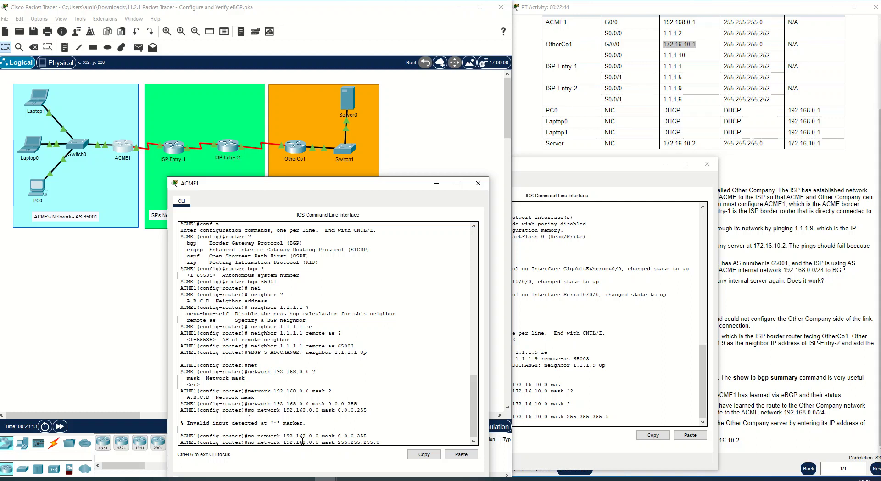
{"action": "key", "text": "Return"}
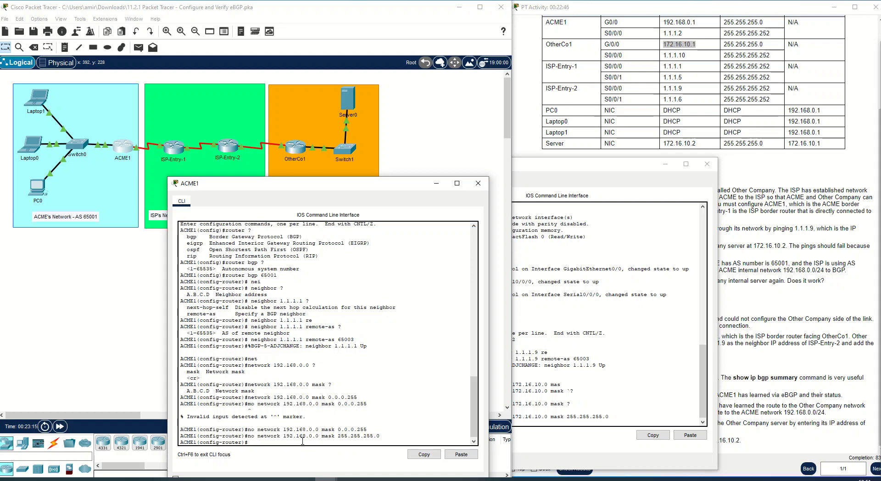
{"action": "left_click", "coordinate": [436, 183]}
- Review the network statement entered on OtherCo1, minimize its window, and read the Part 3 eBGP Verification instructions
{"action": "left_click", "coordinate": [641, 173]}
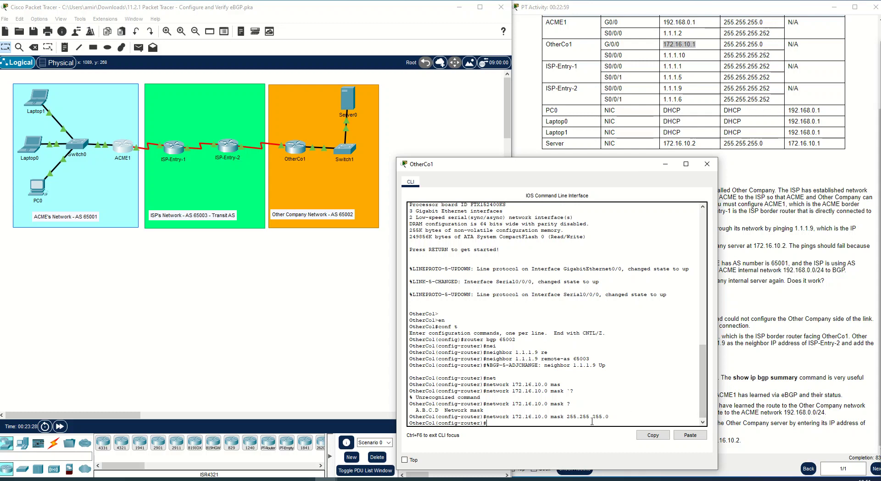
{"action": "left_click_drag", "start_coordinate": [486, 416], "coordinate": [615, 415]}
{"action": "left_click", "coordinate": [615, 416]}
{"action": "left_click", "coordinate": [664, 164]}
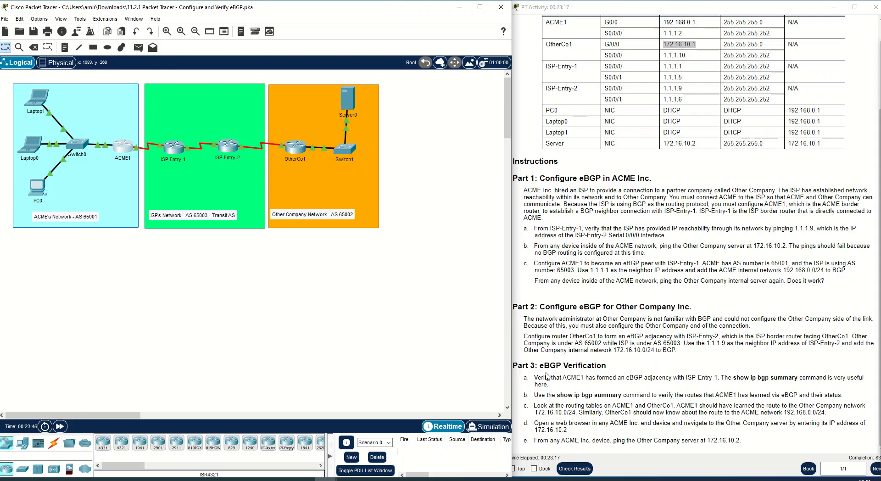
{"action": "left_click_drag", "start_coordinate": [540, 365], "coordinate": [610, 367]}
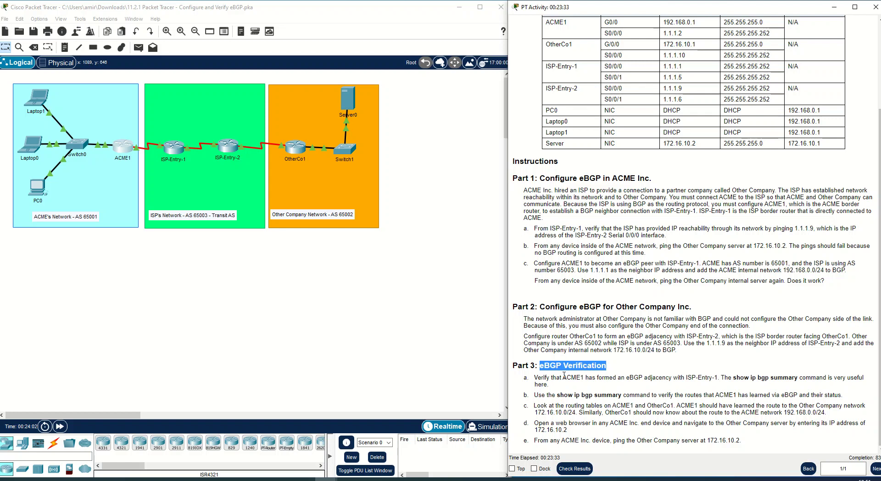
- Return ACME1 to privileged EXEC mode and display its BGP summary with show ip bgp summary
{"action": "left_click", "coordinate": [121, 146]}
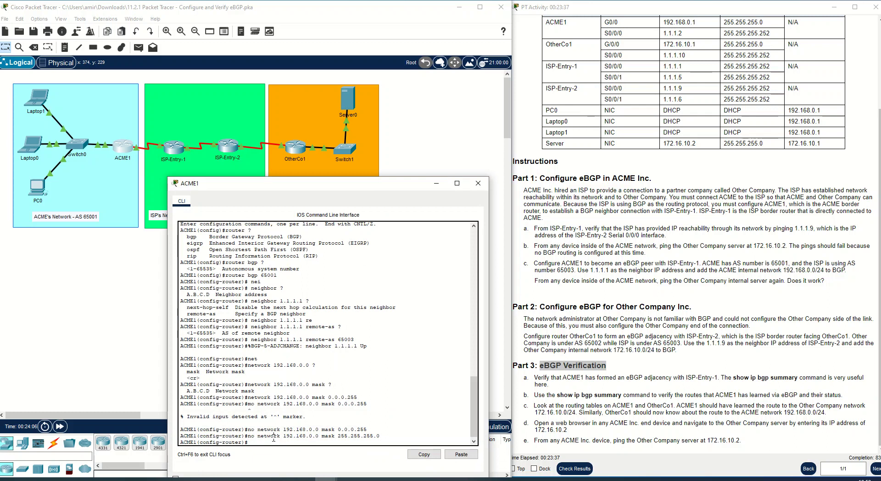
{"action": "type", "text": "end"}
{"action": "key", "text": "Return"}
{"action": "key", "text": "Return"}
{"action": "key", "text": "Return"}
{"action": "key", "text": "Return"}
{"action": "type", "text": "show ip bgp su"}
{"action": "key", "text": "Tab"}
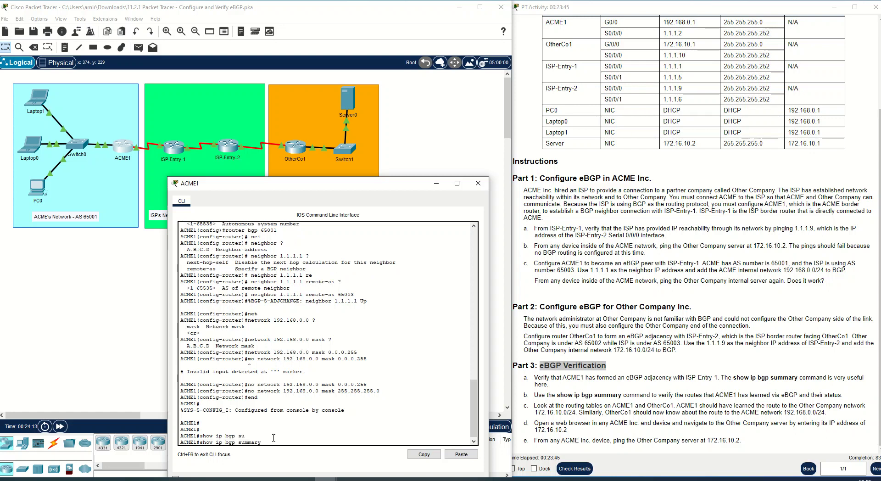
{"action": "key", "text": "Return"}
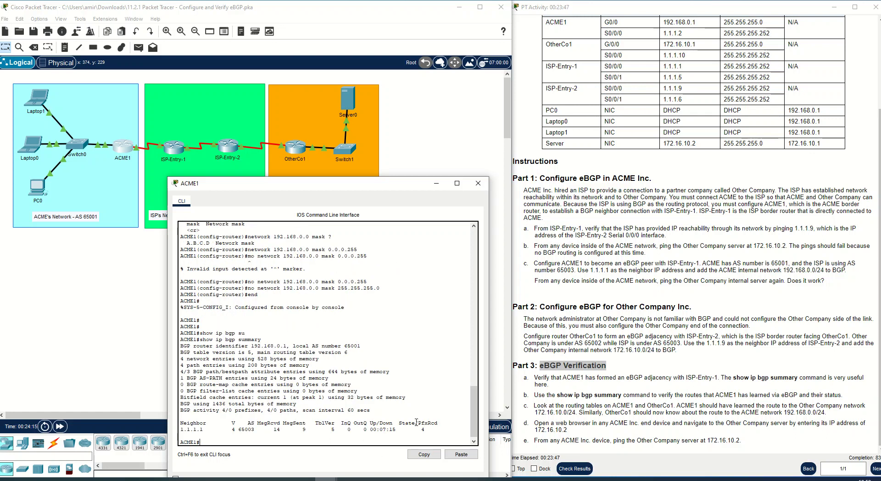
- Examine the neighbor 1.1.1.1 entry, its message counters and uptime, and the router identifier in ACME1's BGP summary
{"action": "left_click_drag", "start_coordinate": [424, 430], "coordinate": [183, 432]}
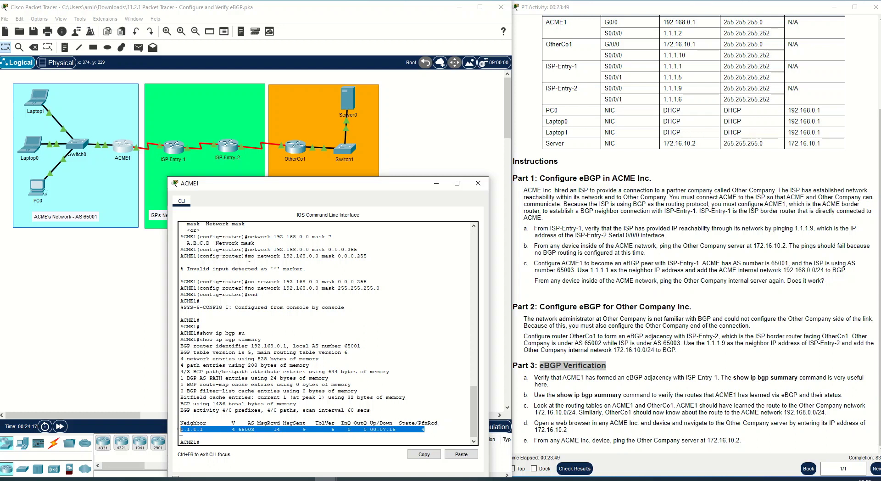
{"action": "left_click", "coordinate": [183, 431]}
{"action": "left_click_drag", "start_coordinate": [202, 431], "coordinate": [177, 430]}
{"action": "left_click", "coordinate": [237, 433]}
{"action": "left_click_drag", "start_coordinate": [236, 432], "coordinate": [424, 429]}
{"action": "left_click", "coordinate": [239, 429]}
{"action": "left_click_drag", "start_coordinate": [238, 429], "coordinate": [338, 434]}
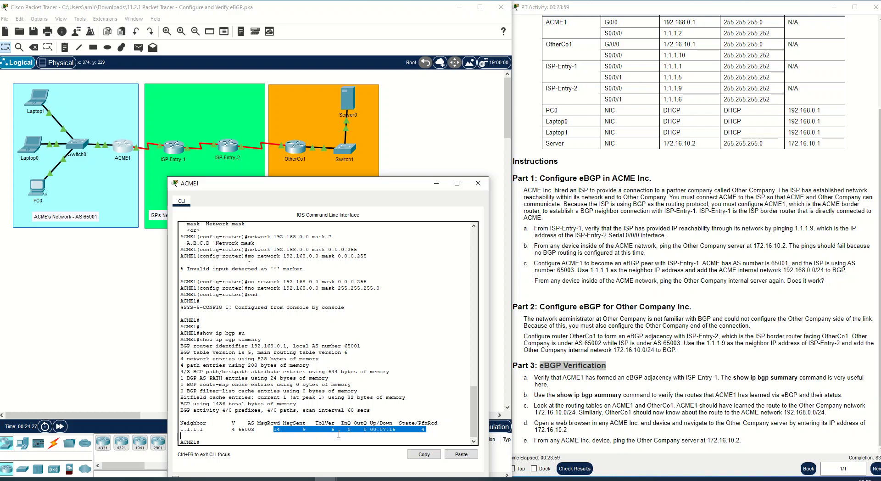
{"action": "left_click", "coordinate": [377, 429]}
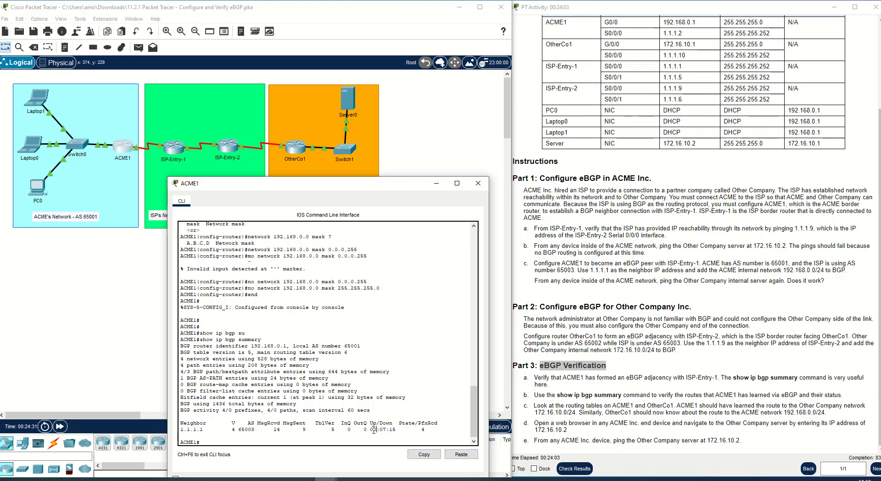
{"action": "left_click_drag", "start_coordinate": [183, 346], "coordinate": [286, 347]}
{"action": "left_click", "coordinate": [287, 346]}
{"action": "left_click_drag", "start_coordinate": [213, 347], "coordinate": [286, 347]}
{"action": "left_click", "coordinate": [261, 349]}
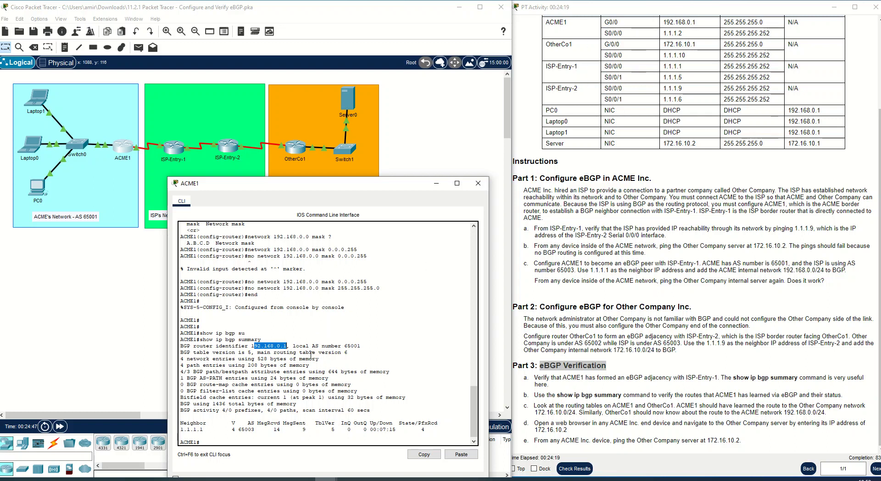
- Examine the router identifier, table version and network entries lines in ACME1's BGP summary, then close the ACME1 window
{"action": "left_click_drag", "start_coordinate": [360, 346], "coordinate": [308, 348]}
{"action": "left_click", "coordinate": [250, 350]}
{"action": "left_click_drag", "start_coordinate": [354, 352], "coordinate": [261, 352]}
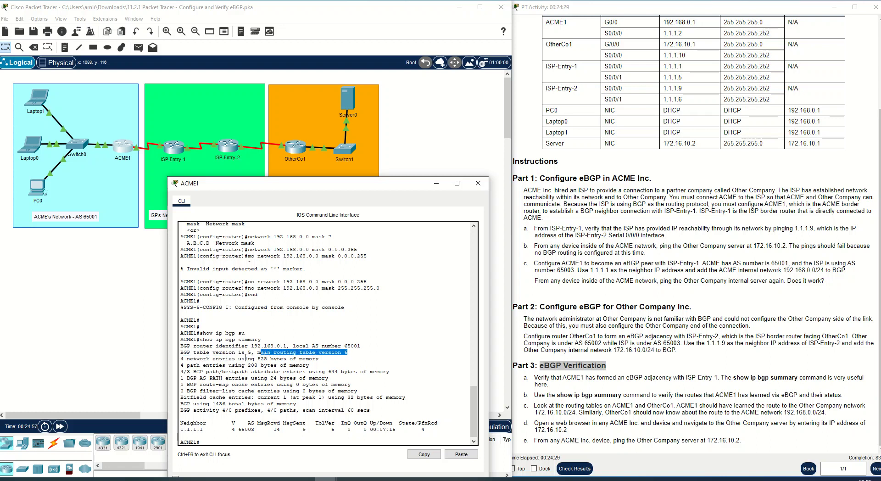
{"action": "left_click", "coordinate": [216, 357]}
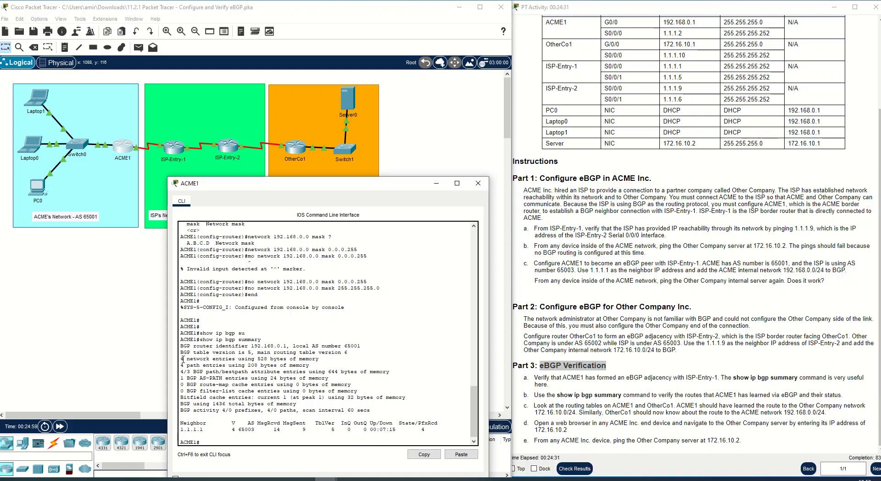
{"action": "left_click_drag", "start_coordinate": [182, 359], "coordinate": [224, 365]}
{"action": "left_click", "coordinate": [216, 369]}
{"action": "left_click", "coordinate": [478, 183]}
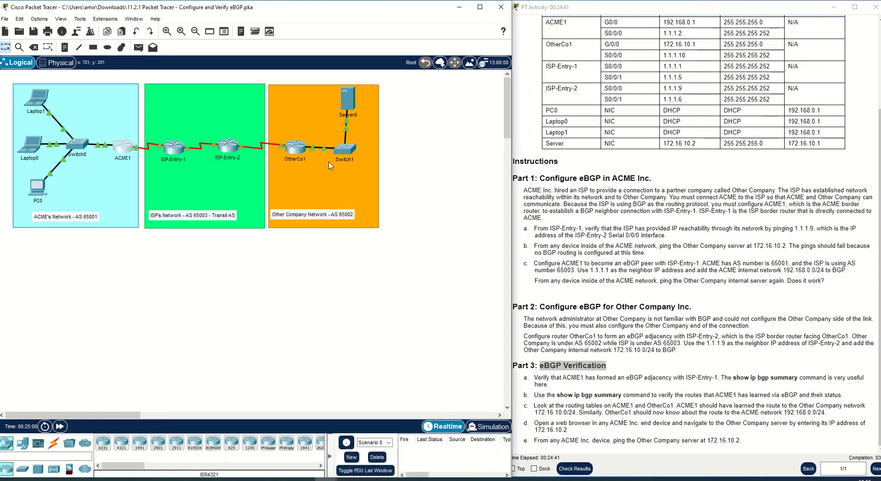
- Return OtherCo1 to privileged EXEC mode, run show ip bgp summary, and examine its neighbor entry
{"action": "left_click", "coordinate": [295, 147]}
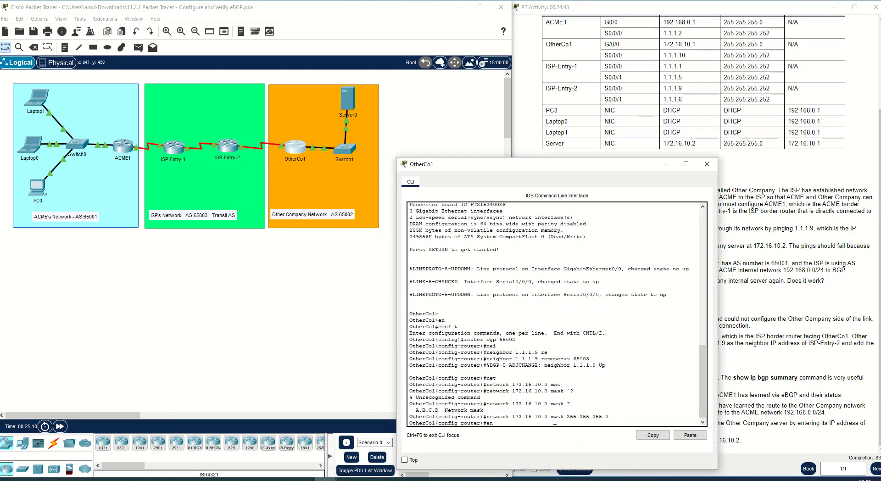
{"action": "type", "text": "nd"}
{"action": "key", "text": "Return"}
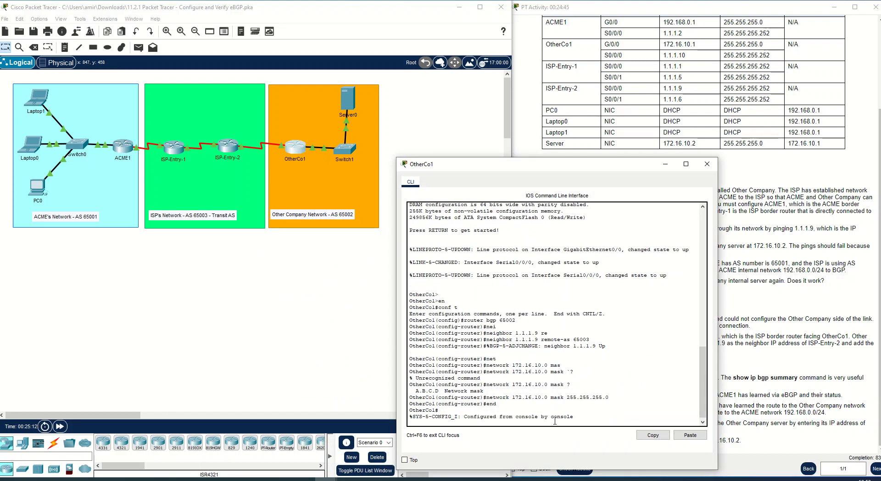
{"action": "key", "text": "Return"}
{"action": "type", "text": "show "}
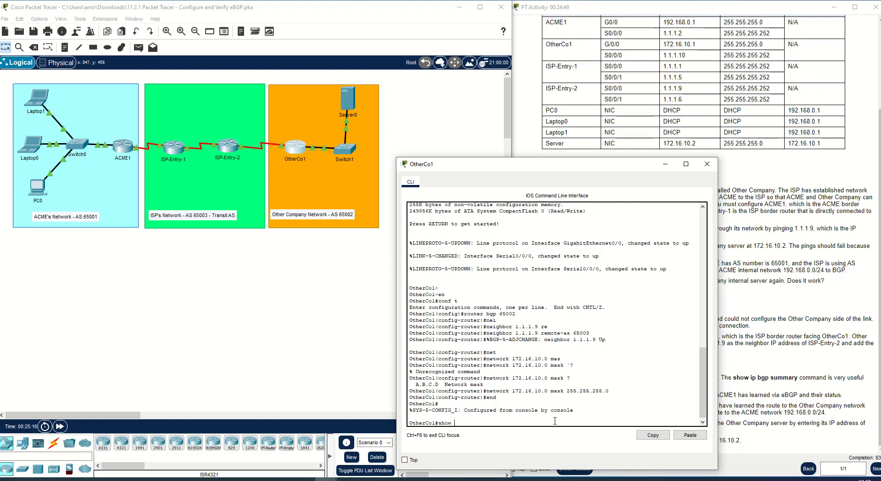
{"action": "type", "text": "ip bgp su"}
{"action": "key", "text": "Tab"}
{"action": "key", "text": "Return"}
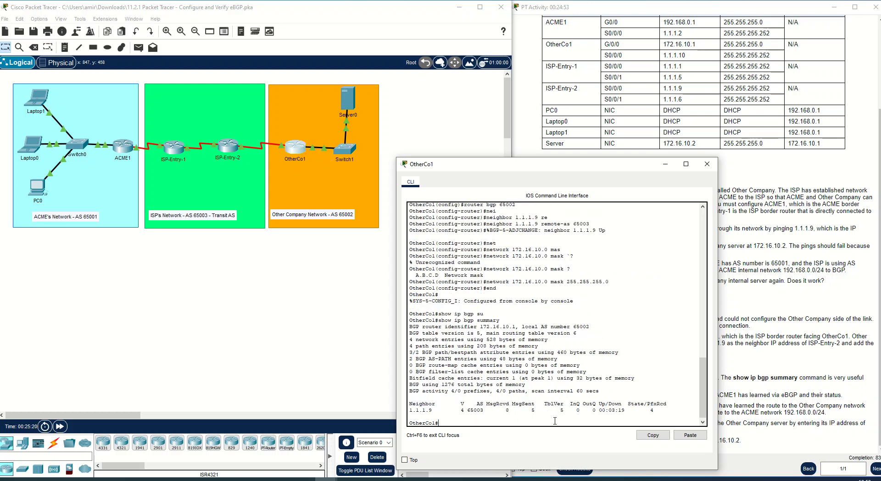
{"action": "left_click_drag", "start_coordinate": [434, 410], "coordinate": [407, 410]}
{"action": "left_click", "coordinate": [464, 421]}
- List the show ip bgp options on OtherCo1, review the full show ip bgp neighbors output, and close the window
{"action": "key", "text": "Up"}
{"action": "key", "text": "BackSpace"}
{"action": "type", "text": "?"}
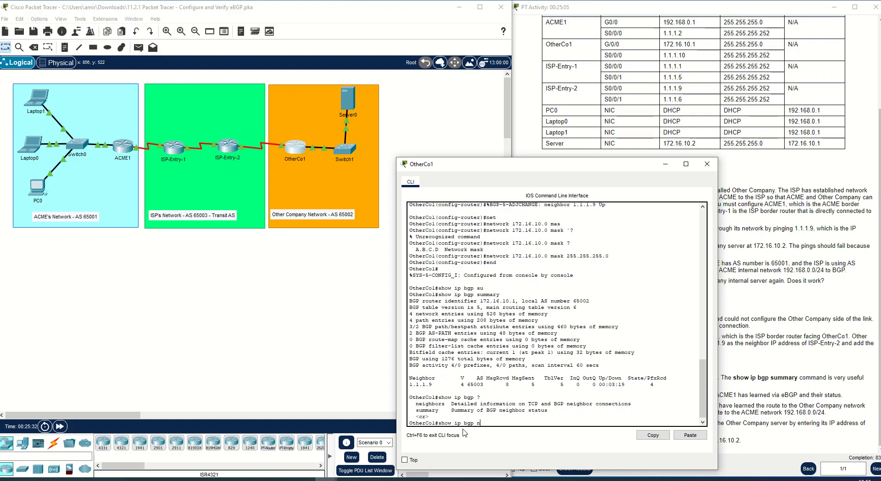
{"action": "type", "text": "nei"}
{"action": "key", "text": "Return"}
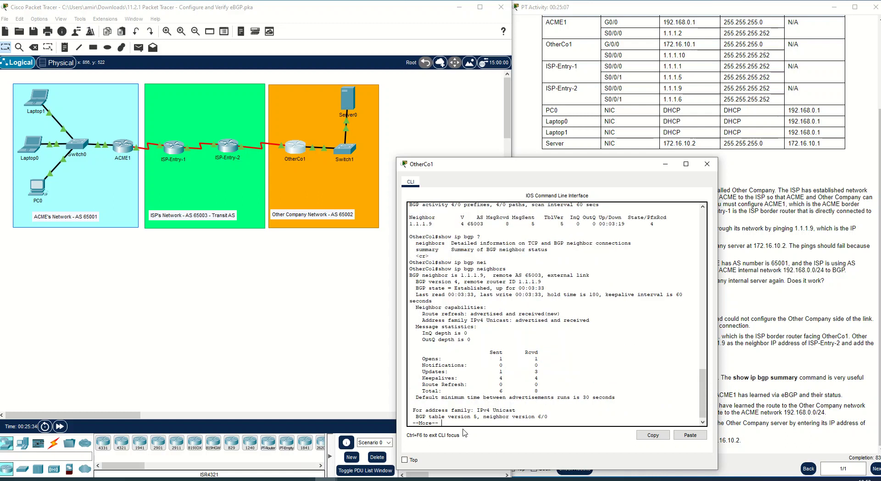
{"action": "key", "text": "space"}
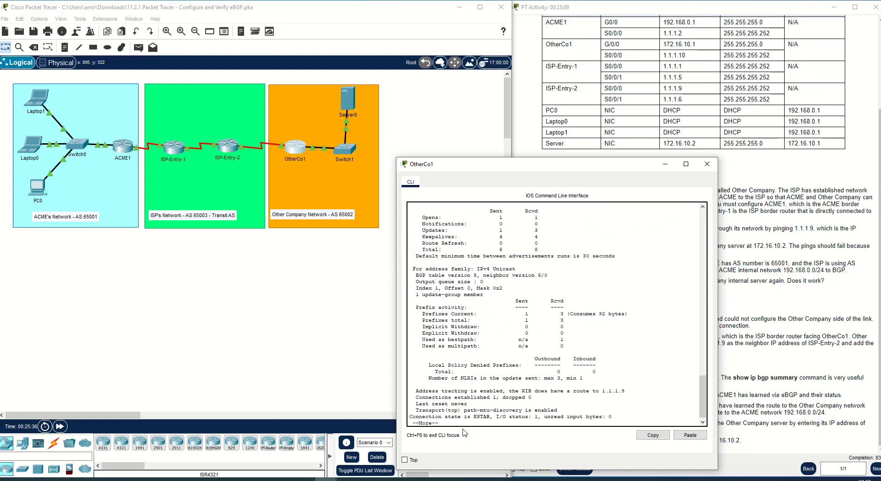
{"action": "key", "text": "space"}
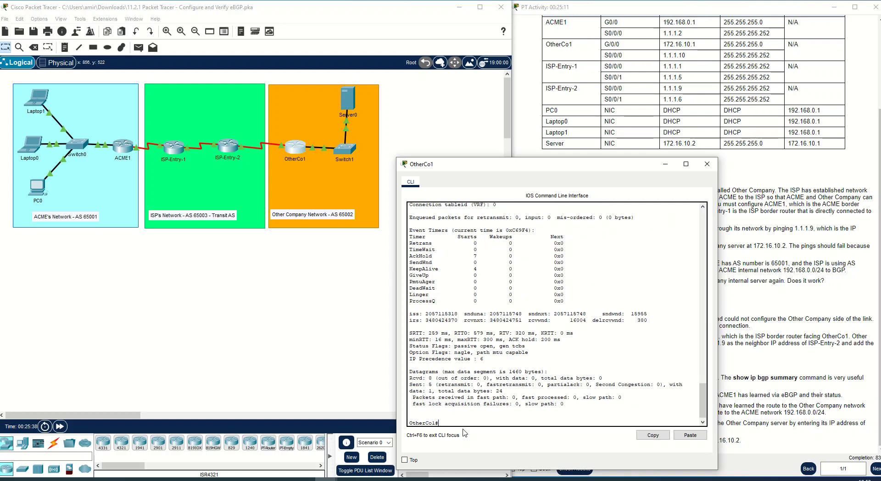
{"action": "scroll", "coordinate": [526, 372], "scroll_direction": "up", "scroll_amount": 15}
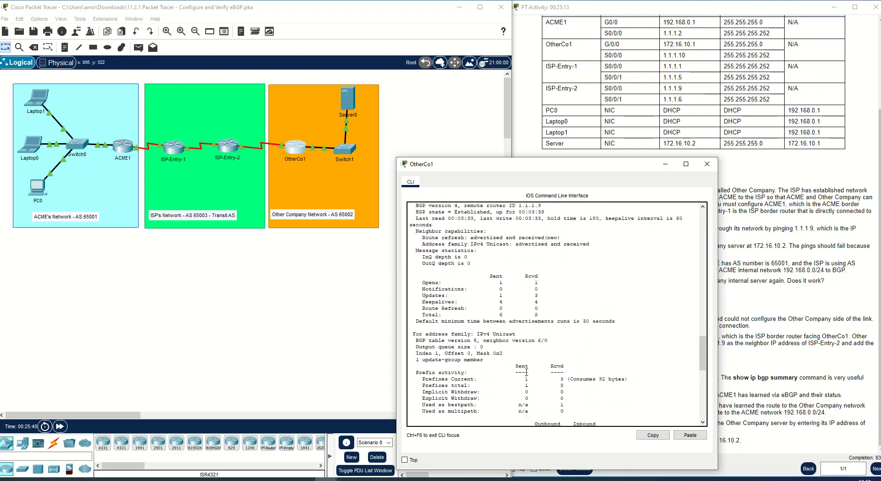
{"action": "scroll", "coordinate": [526, 371], "scroll_direction": "down", "scroll_amount": 15}
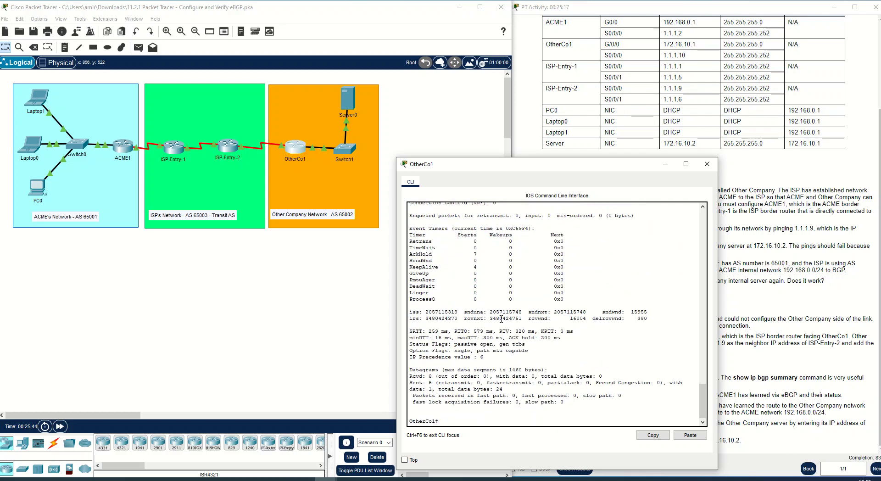
{"action": "left_click", "coordinate": [707, 164]}
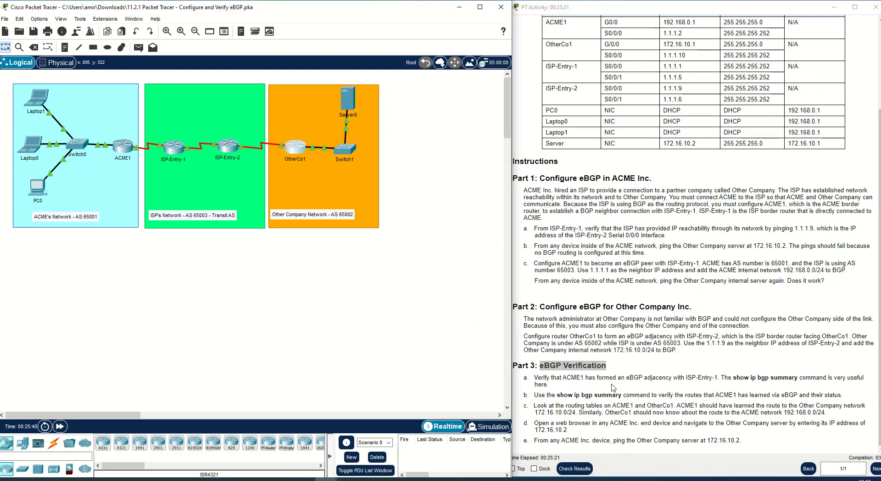
- Read the Part 3 instructions b and c on verifying learned BGP routes and the routing tables of both routers
{"action": "left_click_drag", "start_coordinate": [541, 394], "coordinate": [573, 404]}
{"action": "left_click", "coordinate": [610, 403]}
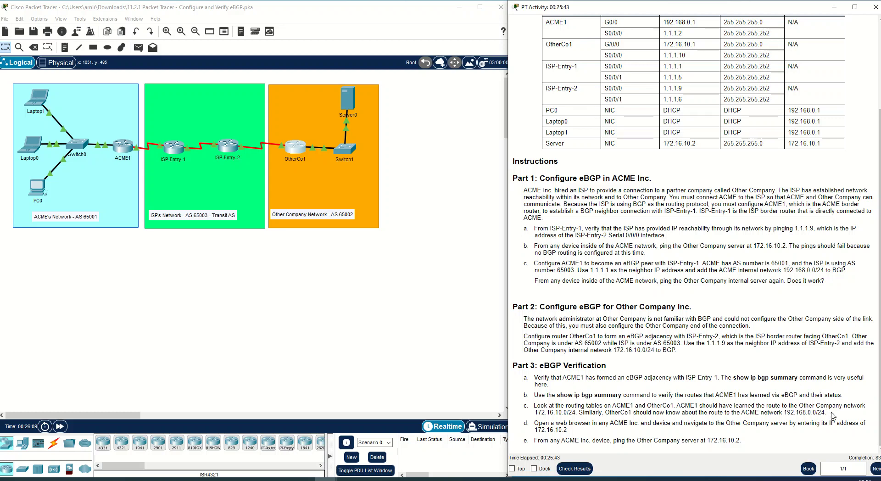
{"action": "left_click_drag", "start_coordinate": [576, 412], "coordinate": [535, 413]}
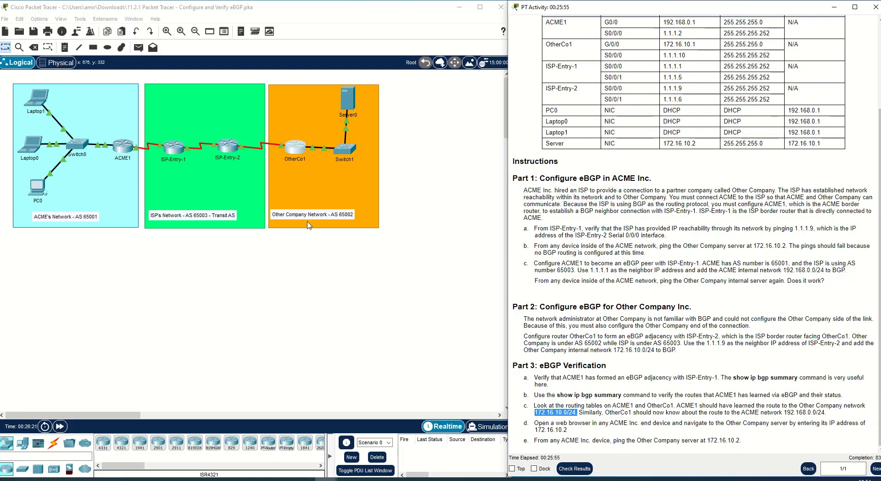
- List the show ip route options on ACME1 and display its BGP routes with show ip route bgp
{"action": "left_click", "coordinate": [127, 157]}
{"action": "left_click", "coordinate": [127, 158]}
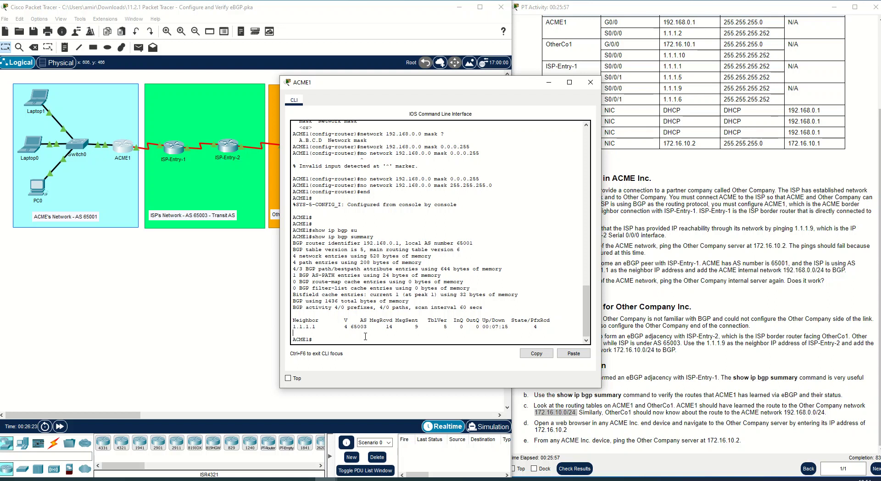
{"action": "type", "text": "show ip rouy"}
{"action": "key", "text": "Tab"}
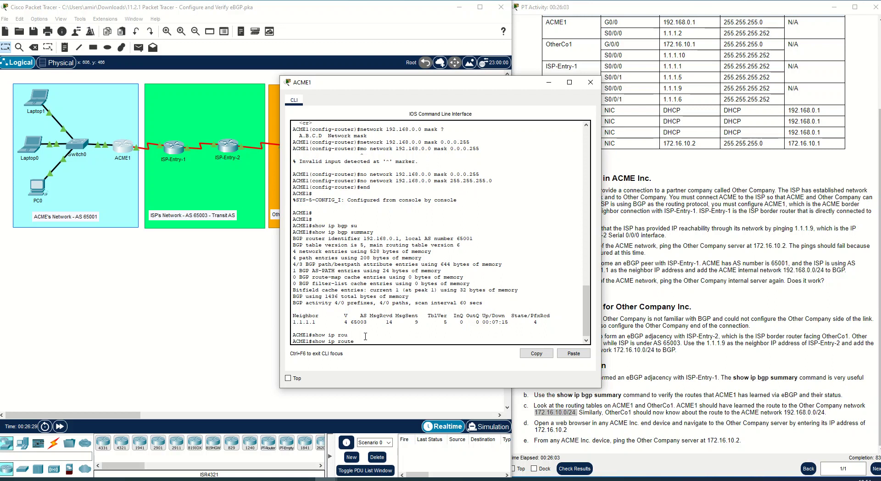
{"action": "type", "text": "?"}
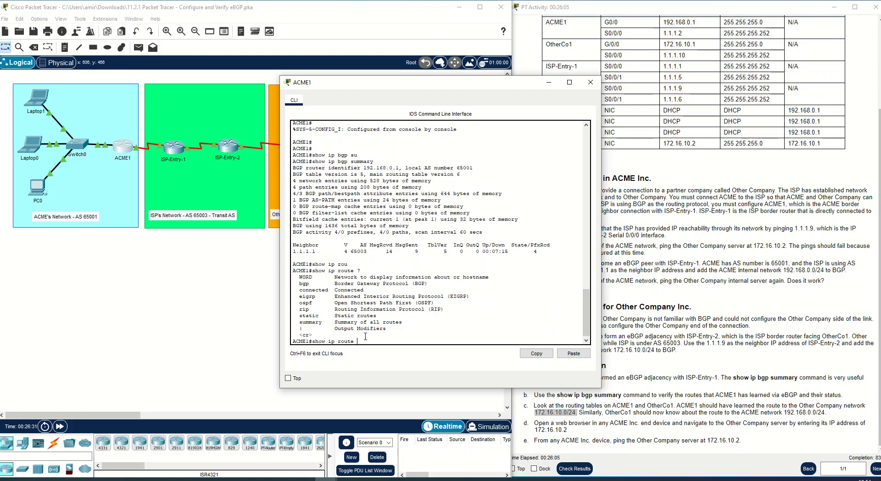
{"action": "type", "text": "bgp"}
{"action": "key", "text": "Return"}
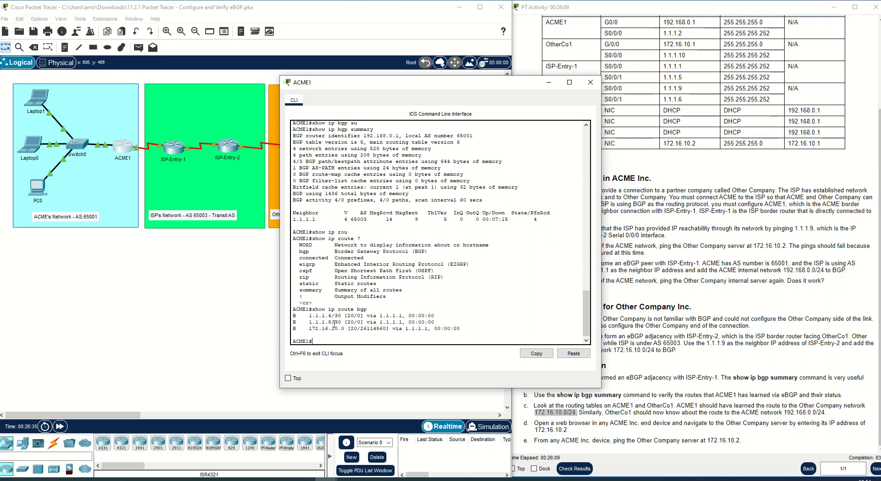
- Compare ACME1's BGP routes with the topology, examining the 1.1.1.x routes and the 172.16.10.0 route
{"action": "left_click_drag", "start_coordinate": [311, 311], "coordinate": [367, 327]}
{"action": "left_click", "coordinate": [307, 318]}
{"action": "left_click_drag", "start_coordinate": [499, 86], "coordinate": [729, 92]}
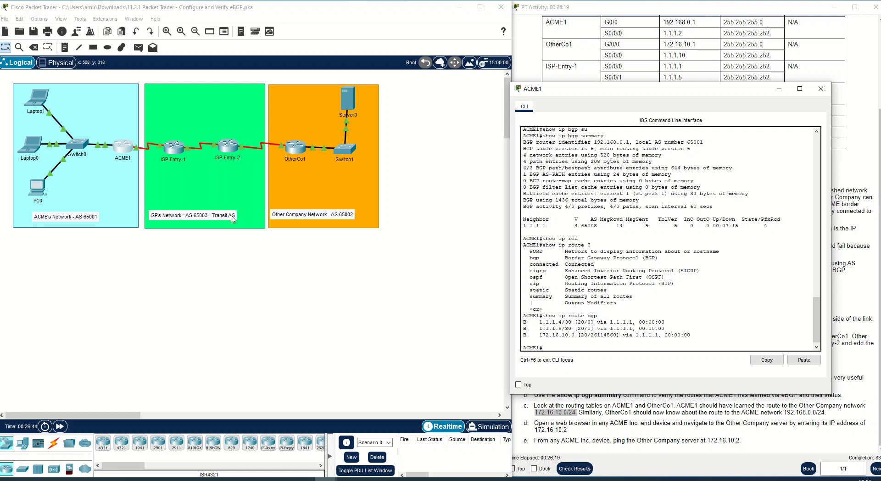
{"action": "left_click_drag", "start_coordinate": [637, 95], "coordinate": [509, 186]}
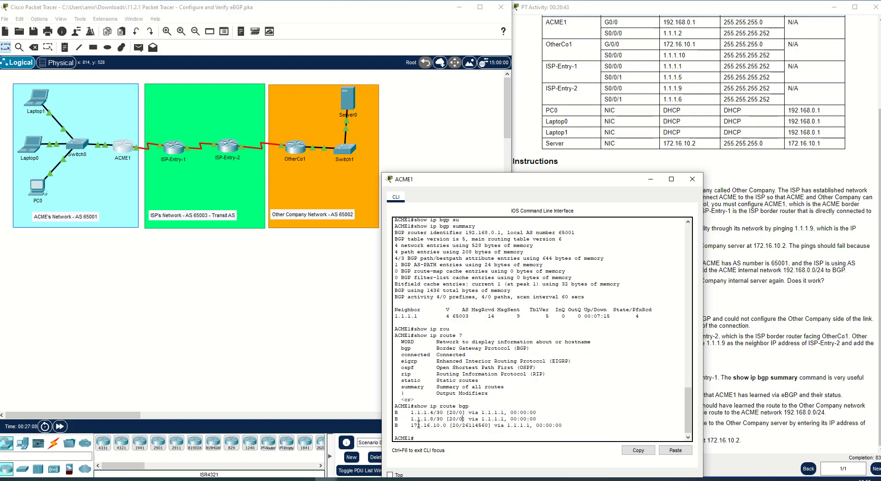
{"action": "left_click_drag", "start_coordinate": [409, 424], "coordinate": [443, 425]}
- Display OtherCo1's BGP routes with show ip route bgp, compare them with the topology, and clear both router windows from view
{"action": "left_click", "coordinate": [296, 157]}
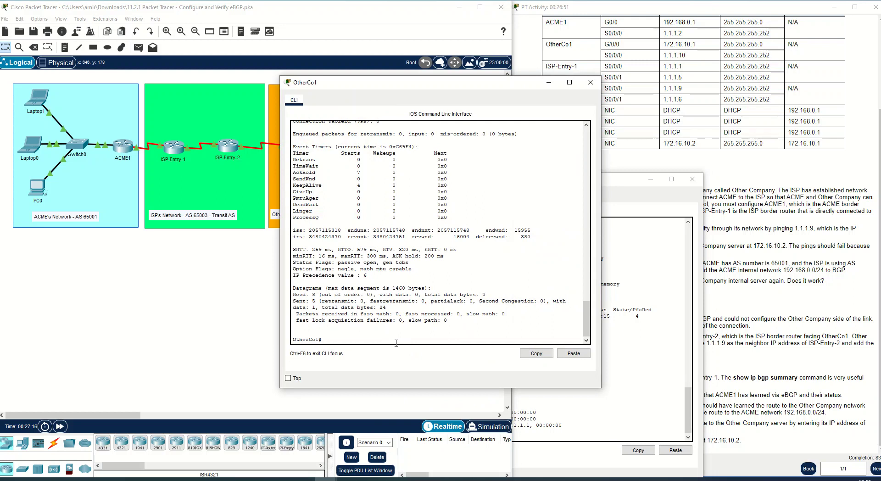
{"action": "type", "text": "show ip rout"}
{"action": "key", "text": "Tab"}
{"action": "type", "text": "b"}
{"action": "key", "text": "Tab"}
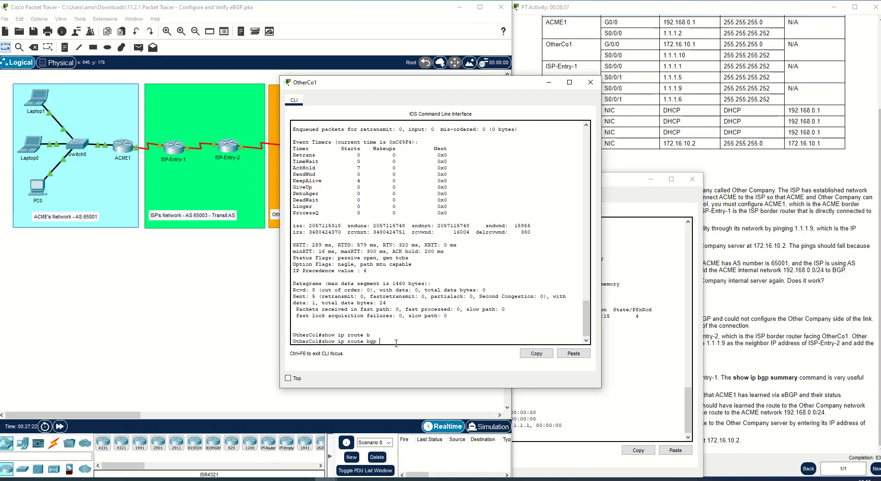
{"action": "key", "text": "Return"}
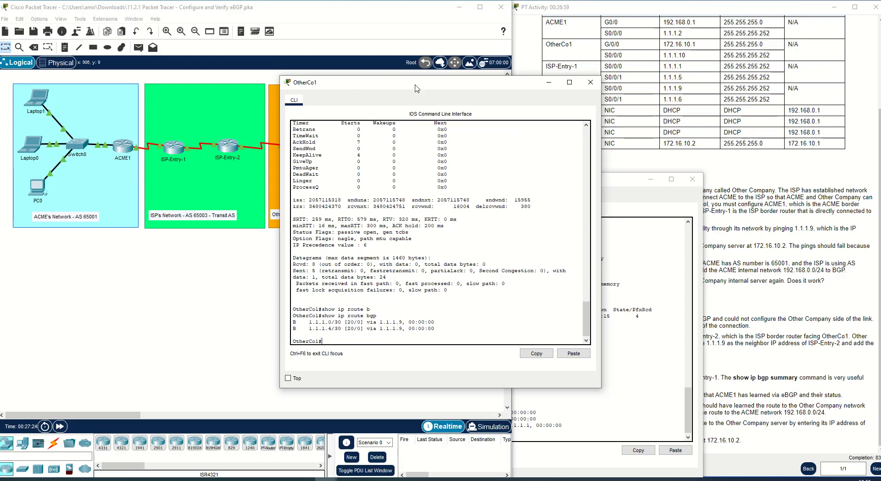
{"action": "left_click_drag", "start_coordinate": [416, 80], "coordinate": [532, 82]}
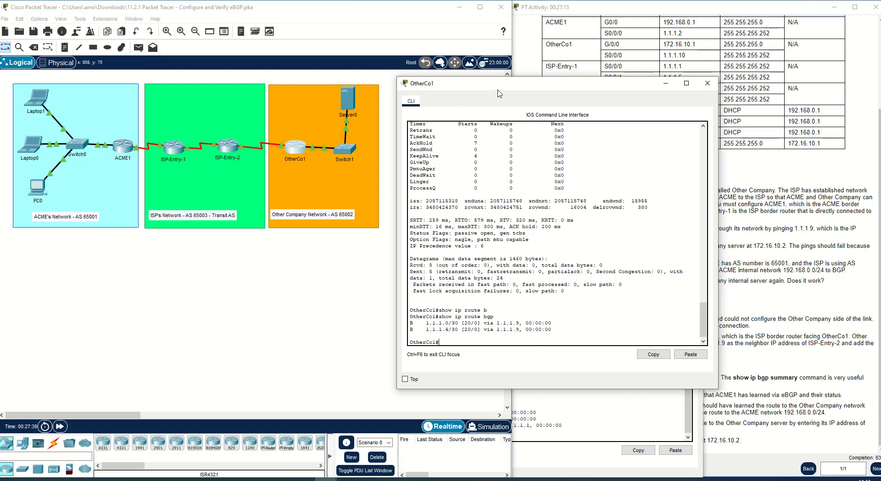
{"action": "left_click_drag", "start_coordinate": [503, 87], "coordinate": [335, 114]}
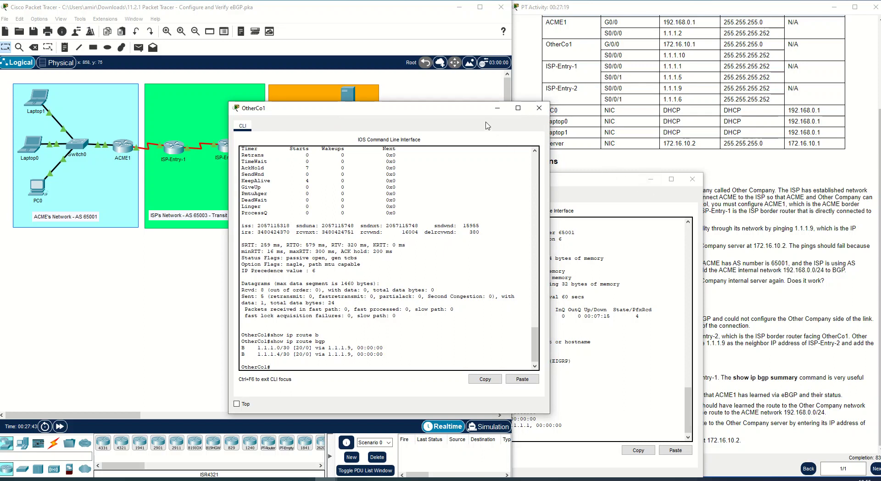
{"action": "left_click", "coordinate": [644, 182]}
{"action": "left_click", "coordinate": [649, 180]}
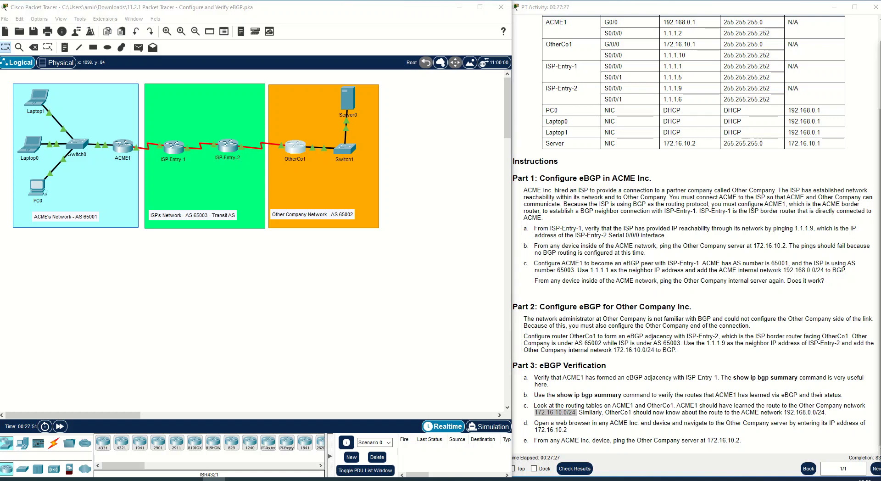
- Enter global configuration mode on ACME1 and remove its BGP process with no router bgp 65001
{"action": "left_click", "coordinate": [115, 154]}
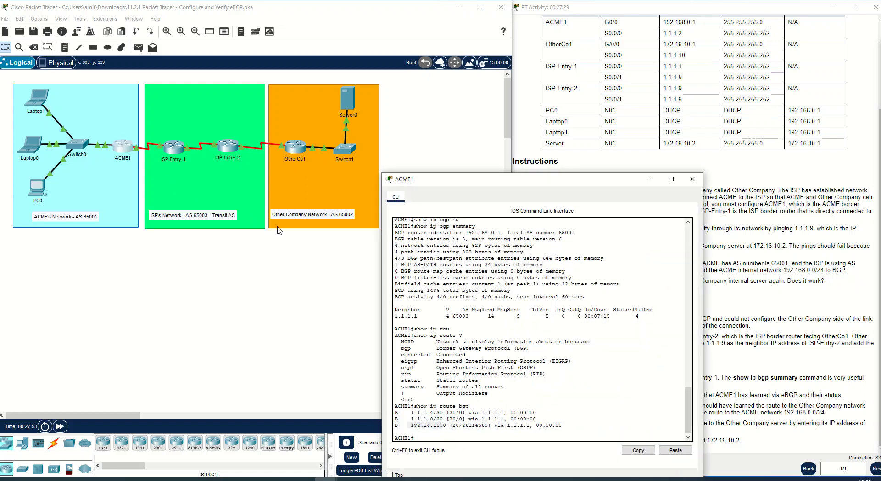
{"action": "type", "text": "conf t"}
{"action": "key", "text": "Return"}
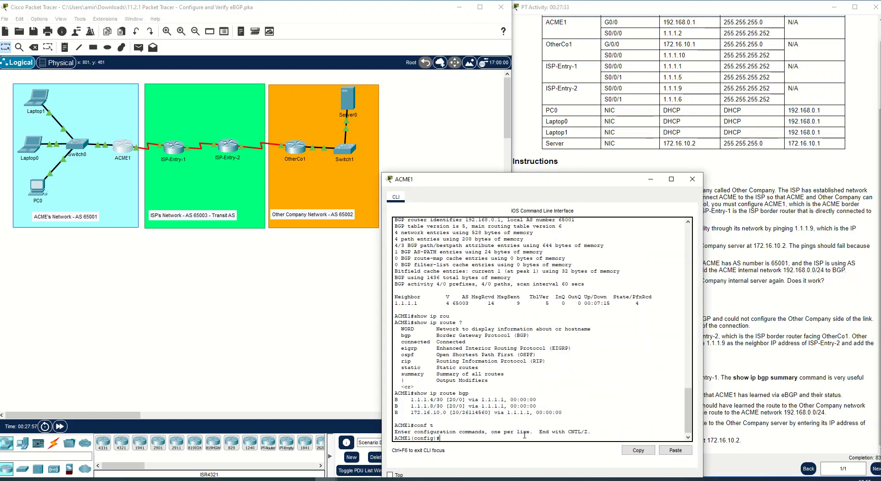
{"action": "type", "text": "router bgp 65001"}
{"action": "key", "text": "Home"}
{"action": "type", "text": "no"}
{"action": "key", "text": "Return"}
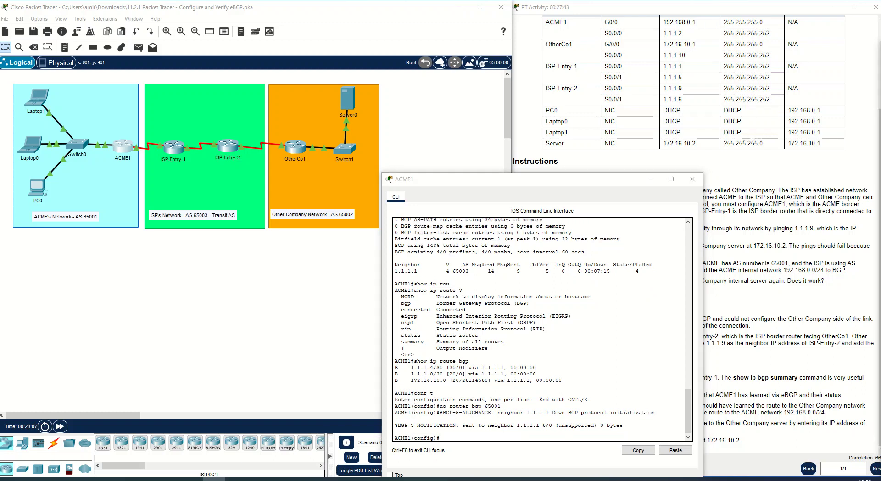
- Paste ACME1's BGP 65001 configuration with neighbor 1.1.1.1 remote-as 65003 and network 192.168.0.0 mask 255.255.255.0, and review the commands
{"action": "right_click", "coordinate": [509, 436]}
{"action": "left_click", "coordinate": [534, 457]}
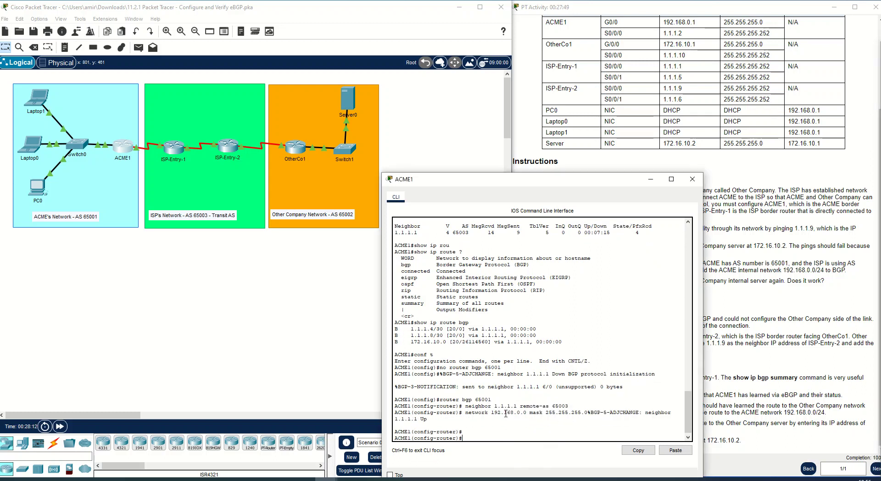
{"action": "key", "text": "Up"}
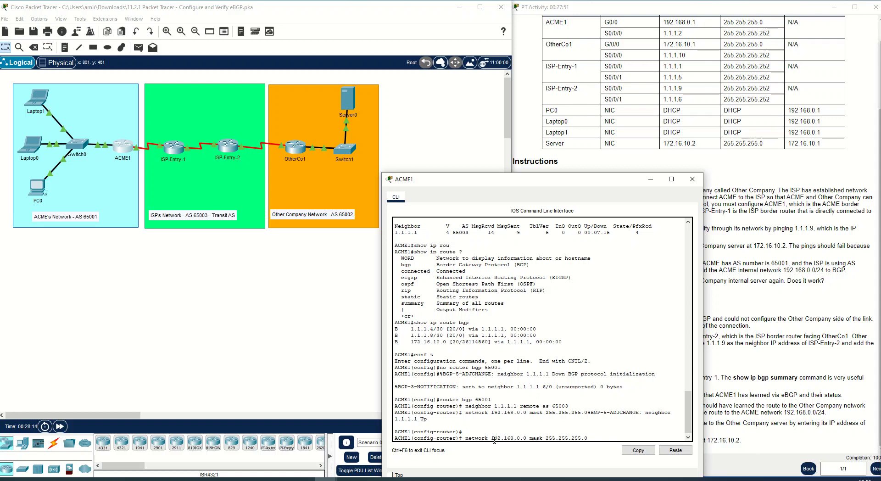
{"action": "key", "text": "Up"}
{"action": "key", "text": "Up"}
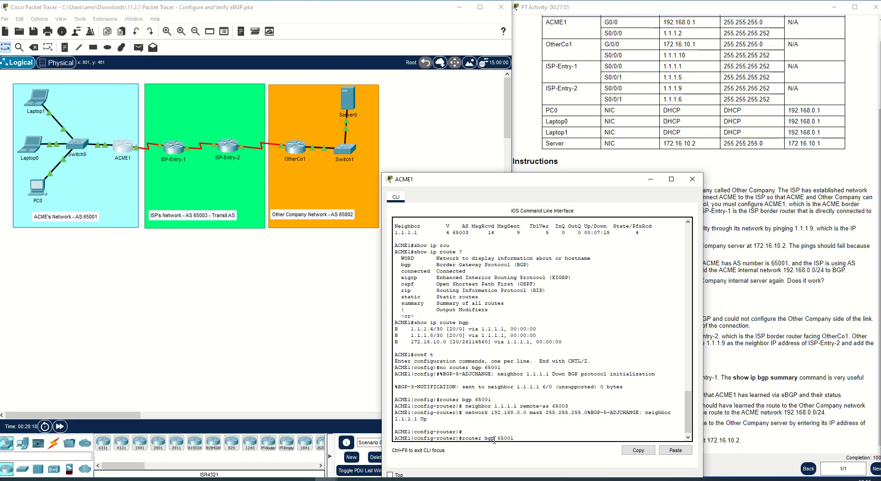
{"action": "key", "text": "Down"}
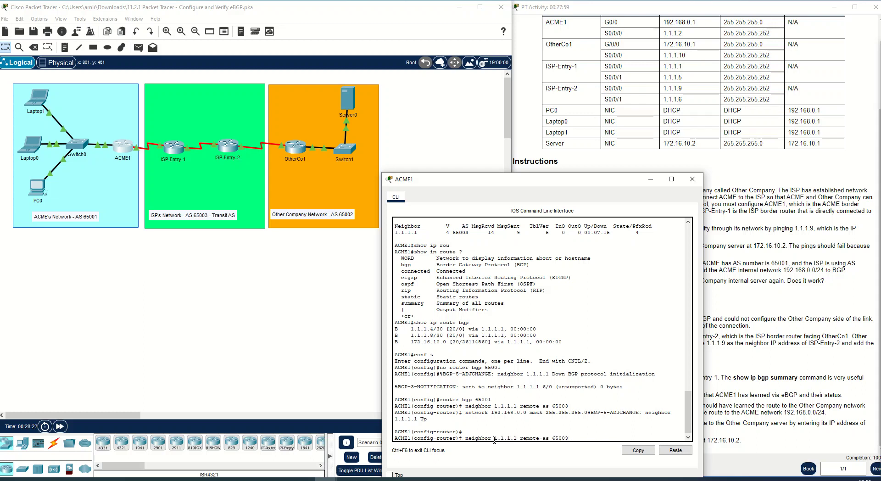
- Recheck ACME1's network 192.168.0.0 mask 255.255.255.0 command, close its console and fast-forward the simulation time
{"action": "key", "text": "Down"}
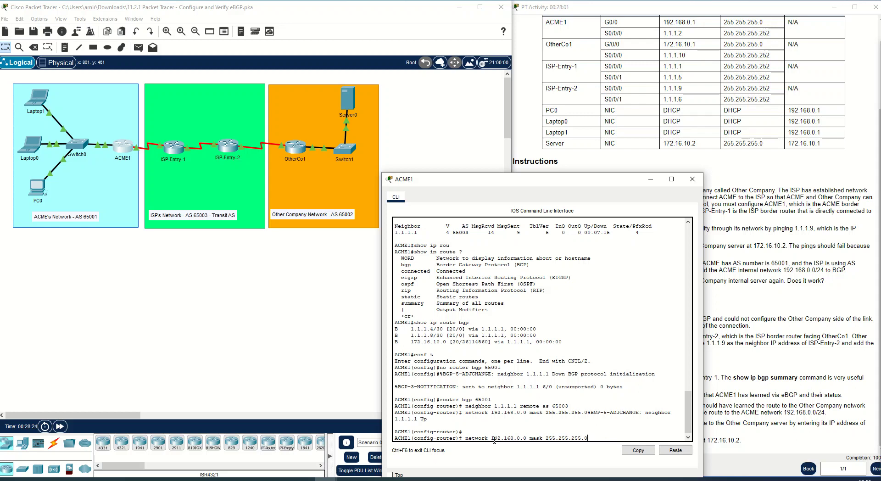
{"action": "left_click", "coordinate": [692, 179]}
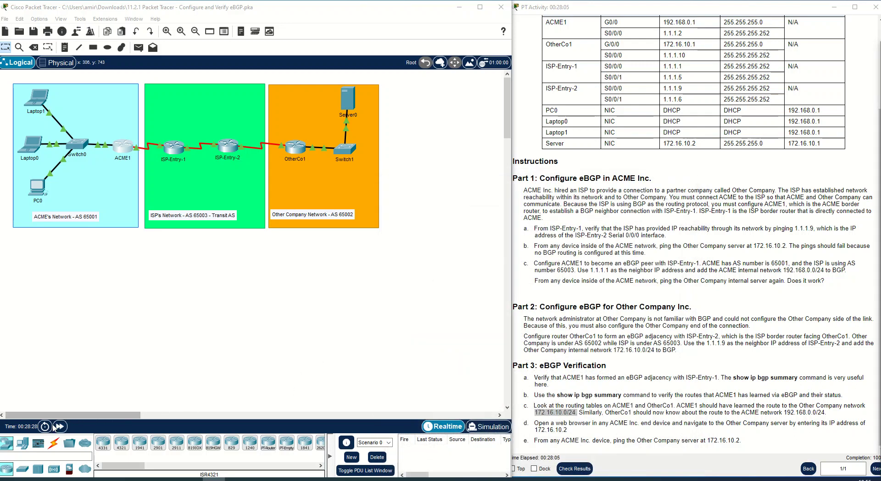
{"action": "left_click", "coordinate": [60, 426]}
{"action": "left_click", "coordinate": [60, 426]}
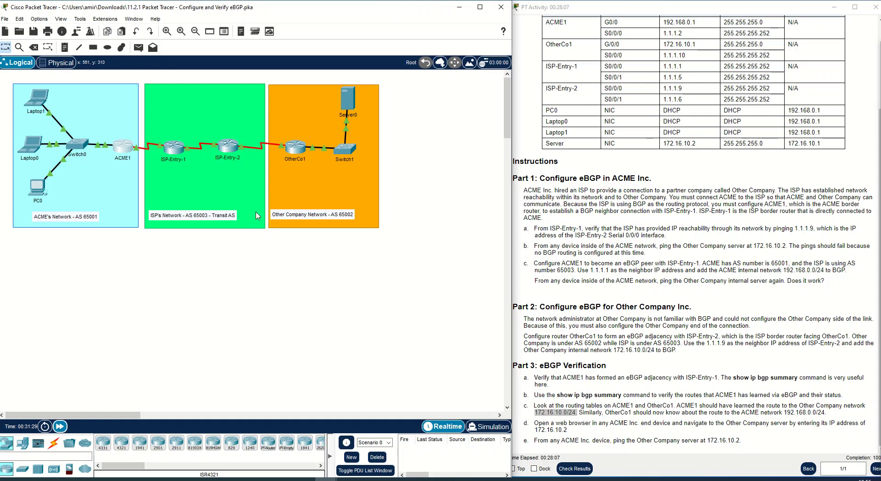
- Display OtherCo1's BGP routes again with show ip route bgp, examine the 192.168.0.0/24 route, and close its console
{"action": "left_click", "coordinate": [296, 148]}
{"action": "key", "text": "Up"}
{"action": "key", "text": "Return"}
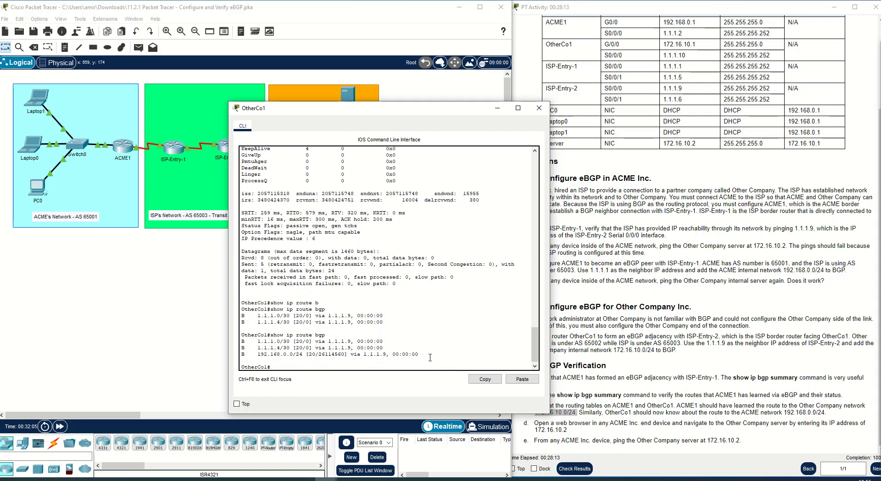
{"action": "mouse_move", "coordinate": [311, 360]}
{"action": "left_mouse_down"}
{"action": "mouse_move", "coordinate": [242, 357]}
{"action": "mouse_move", "coordinate": [304, 354]}
{"action": "left_mouse_up"}
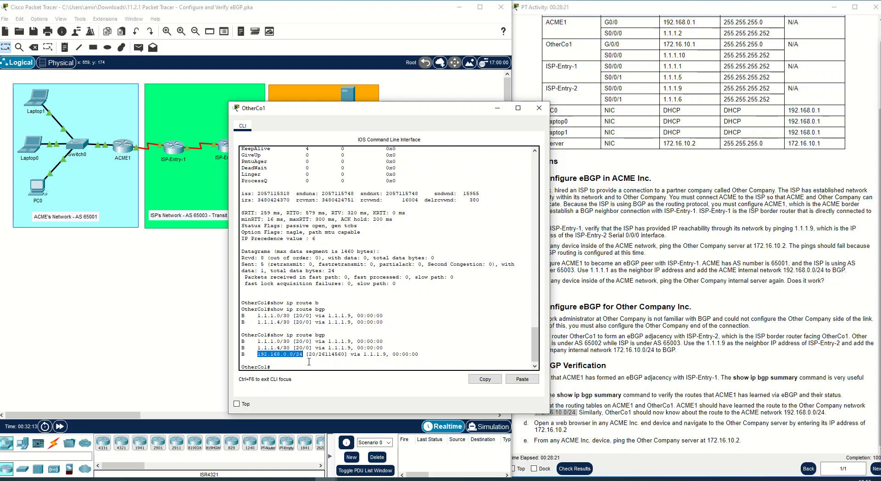
{"action": "left_click", "coordinate": [539, 108]}
- Review the earlier BGP neighbor and network commands in ACME1's console history and close the console
{"action": "left_click", "coordinate": [122, 146]}
{"action": "scroll", "coordinate": [337, 245], "scroll_direction": "up", "scroll_amount": 1}
{"action": "scroll", "coordinate": [338, 246], "scroll_direction": "up", "scroll_amount": 5}
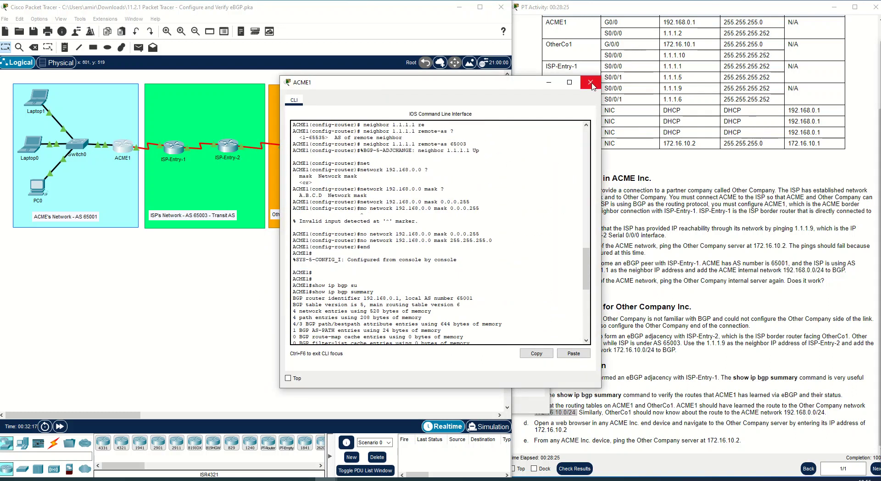
{"action": "left_click", "coordinate": [591, 82]}
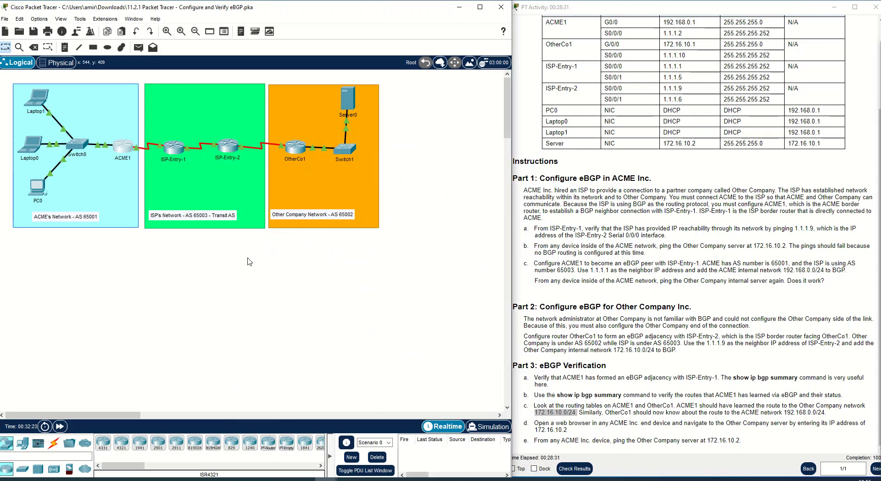
- Browse to the Other Company server at 172.16.10.2 from PC0's web browser using the address in the instructions, and close PC0
{"action": "left_click", "coordinate": [37, 187]}
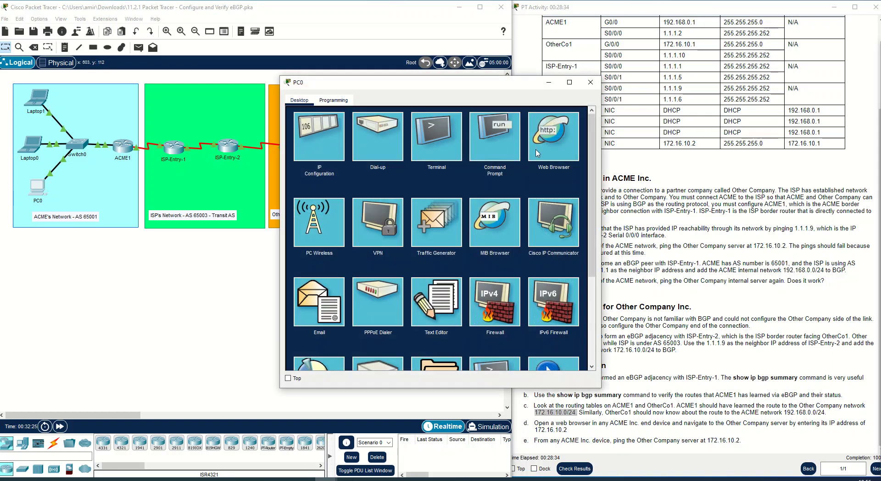
{"action": "left_click", "coordinate": [553, 136]}
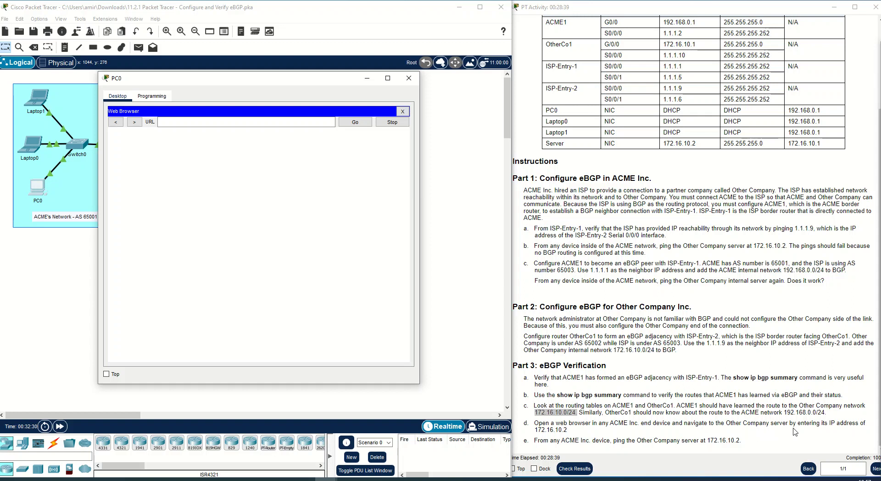
{"action": "left_click_drag", "start_coordinate": [571, 432], "coordinate": [537, 429]}
{"action": "right_click", "coordinate": [545, 430]}
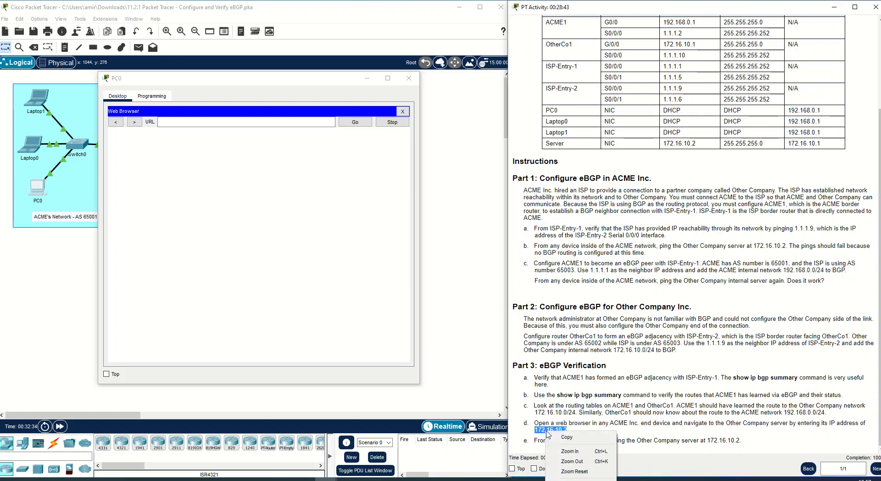
{"action": "left_click", "coordinate": [557, 435]}
{"action": "left_click_drag", "start_coordinate": [285, 81], "coordinate": [301, 194]}
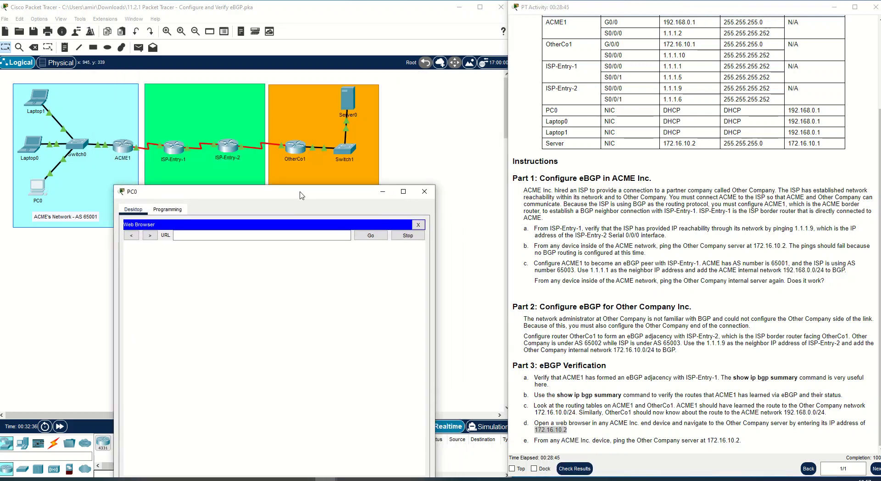
{"action": "right_click", "coordinate": [261, 235]}
{"action": "left_click", "coordinate": [286, 284]}
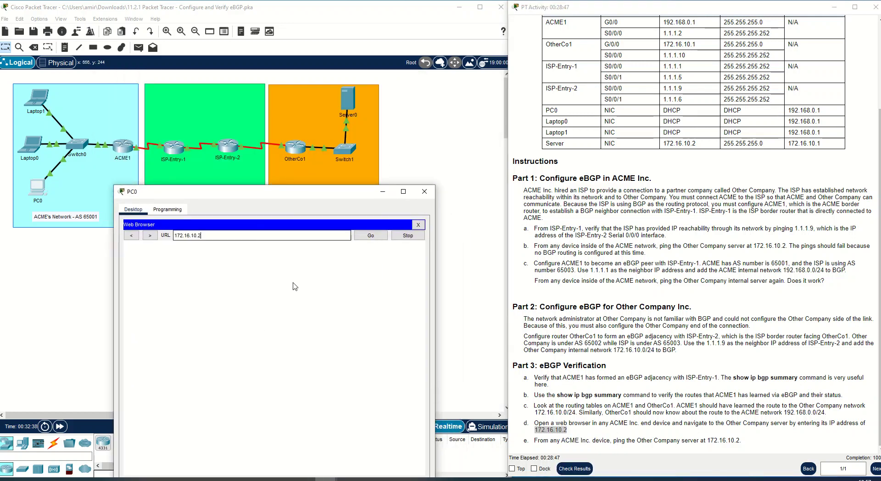
{"action": "key", "text": "Return"}
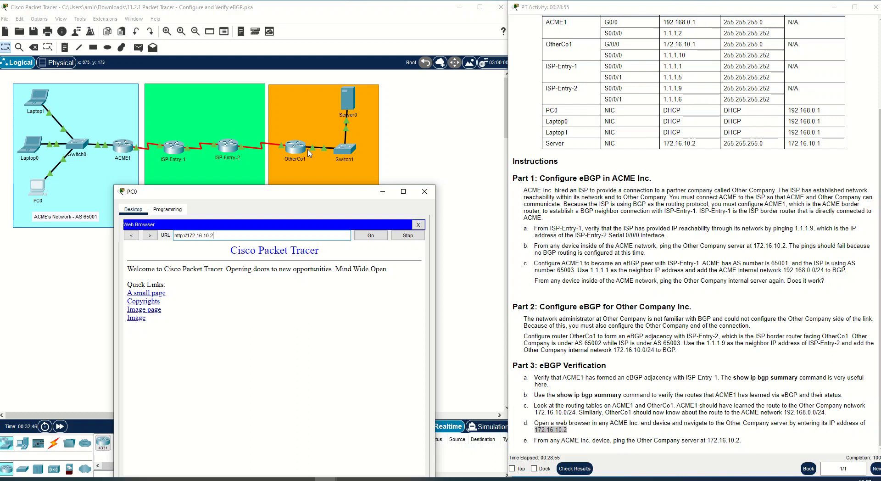
{"action": "left_click", "coordinate": [424, 191]}
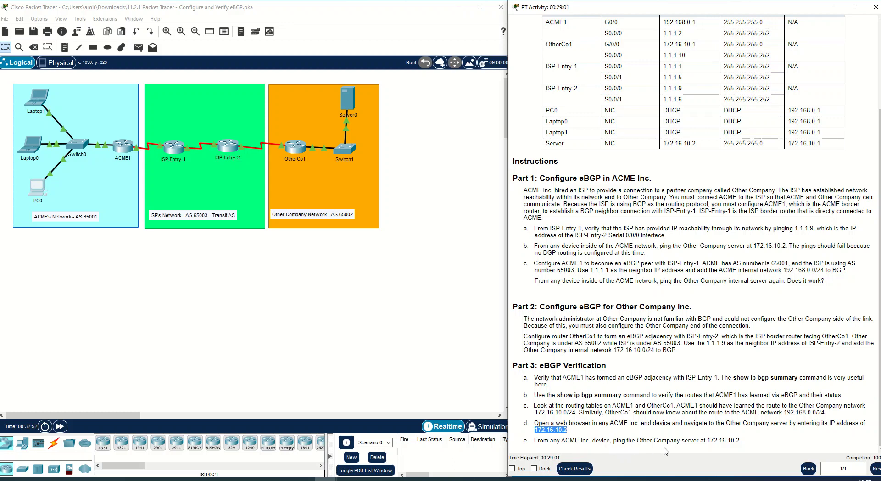
- Ping the Other Company server at 172.16.10.2 from Laptop1's command prompt, using the address in the instructions, and close Laptop1
{"action": "left_click_drag", "start_coordinate": [707, 440], "coordinate": [737, 441]}
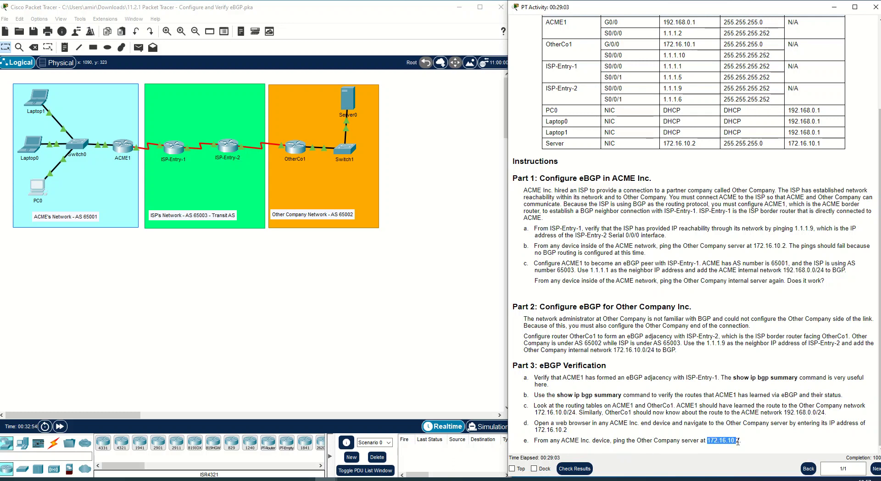
{"action": "right_click", "coordinate": [740, 441]}
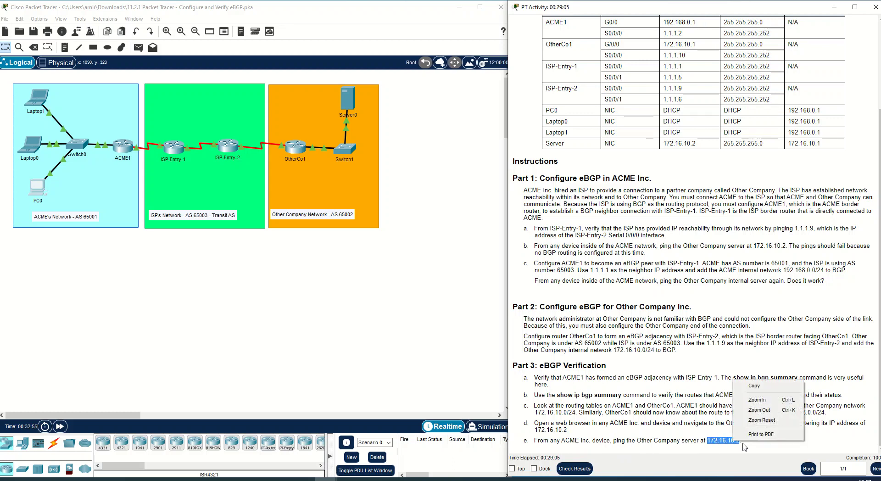
{"action": "left_click", "coordinate": [752, 387]}
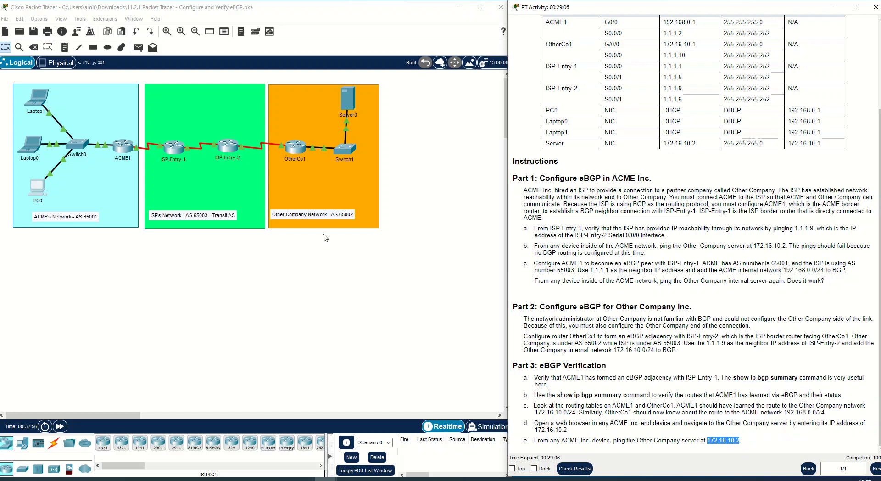
{"action": "left_click", "coordinate": [40, 101]}
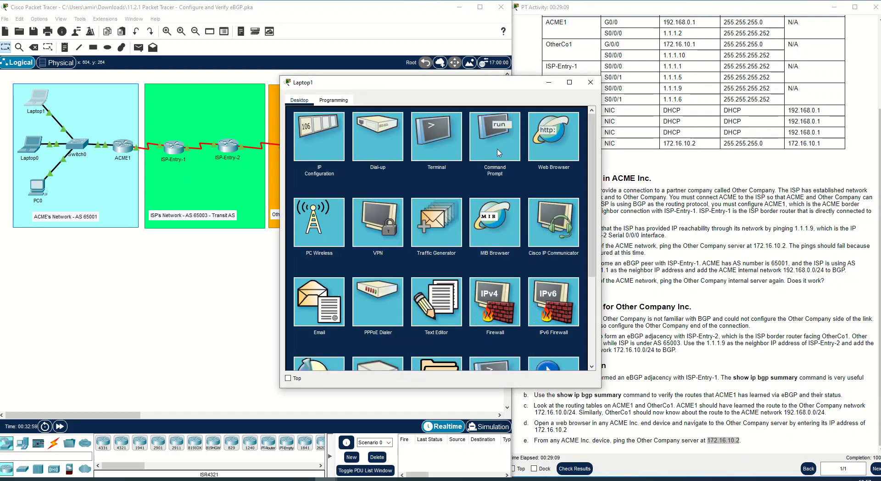
{"action": "left_click", "coordinate": [498, 154]}
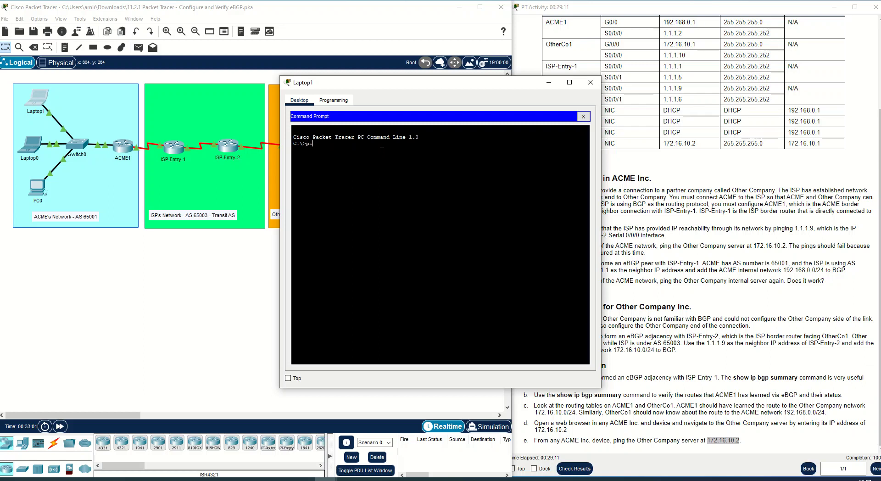
{"action": "type", "text": "ping"}
{"action": "right_click", "coordinate": [382, 150]}
{"action": "left_click", "coordinate": [404, 163]}
{"action": "key", "text": "Return"}
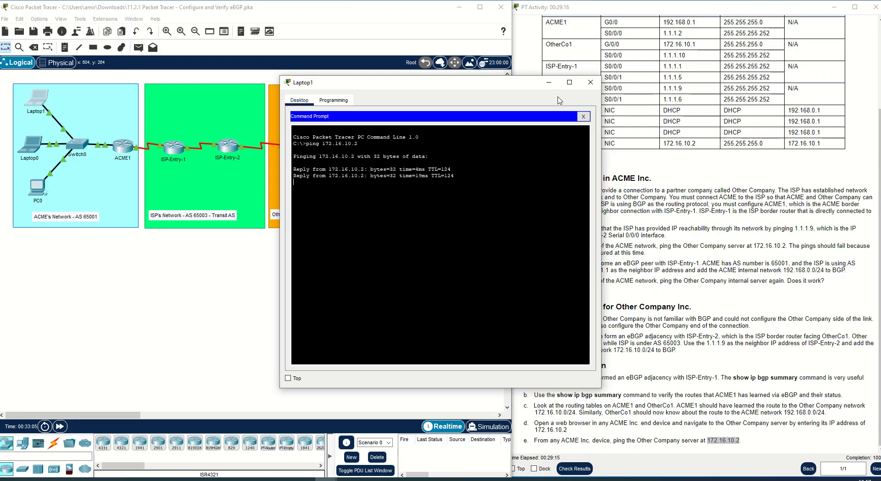
{"action": "left_click", "coordinate": [590, 82]}
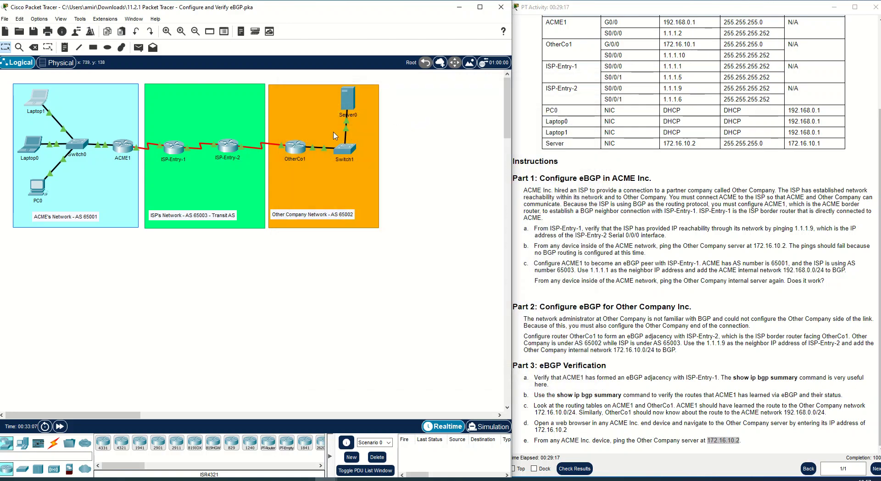